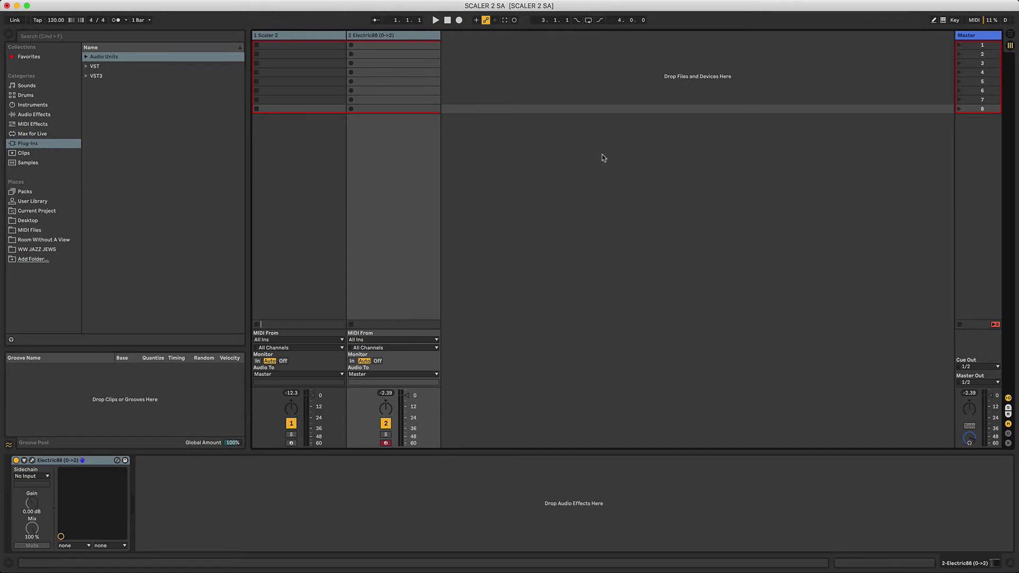
Select Scaler 2 under Audio Units > Plugin Boutique and open its device window on track 1.
left_click(86, 57)
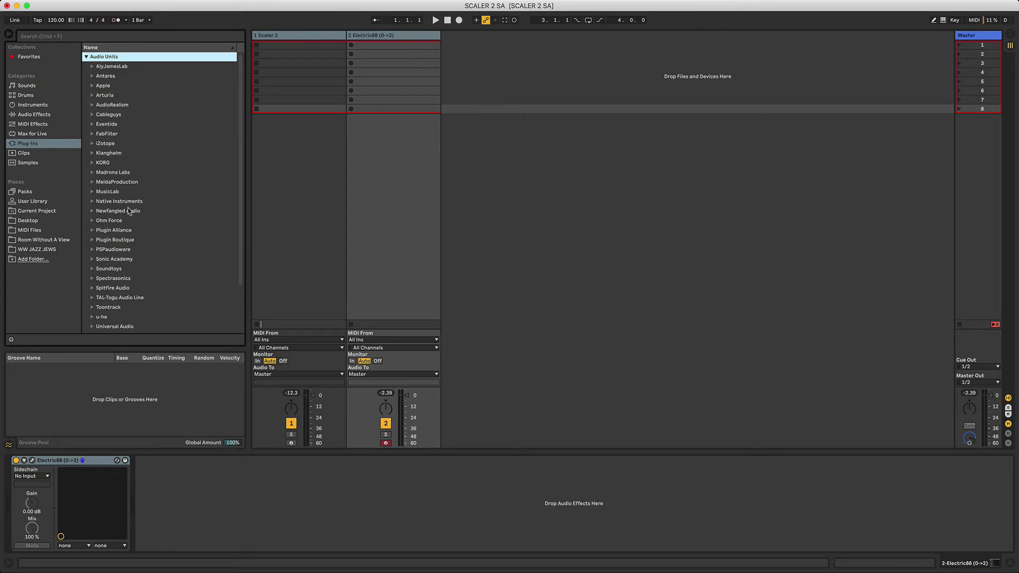
left_click(93, 240)
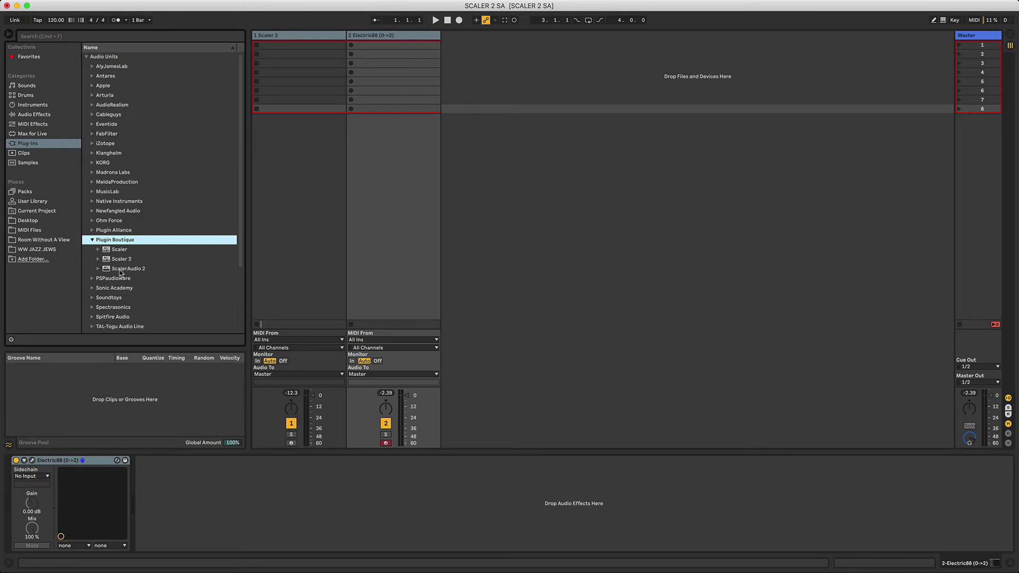
left_click(109, 261)
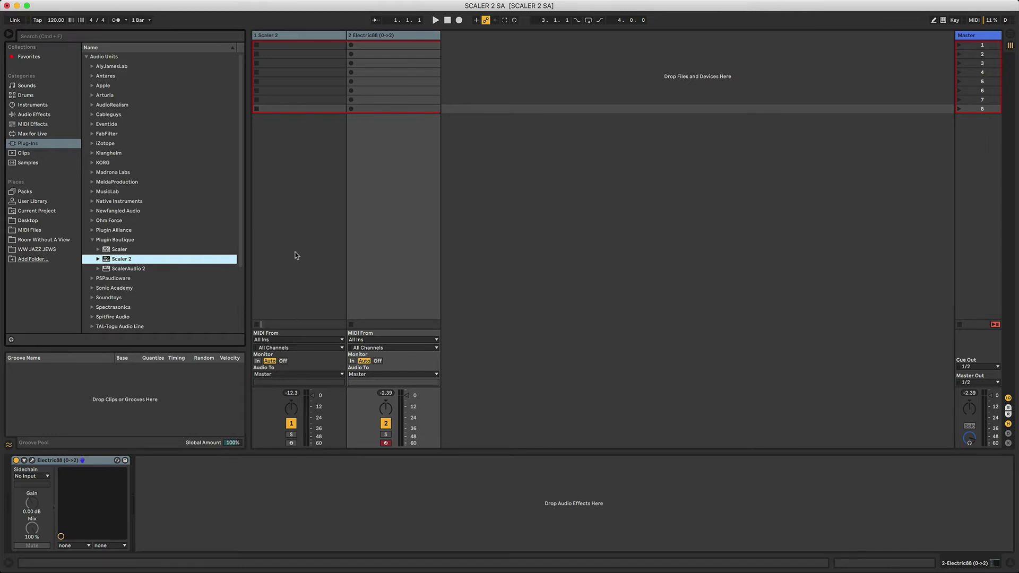
left_click(289, 212)
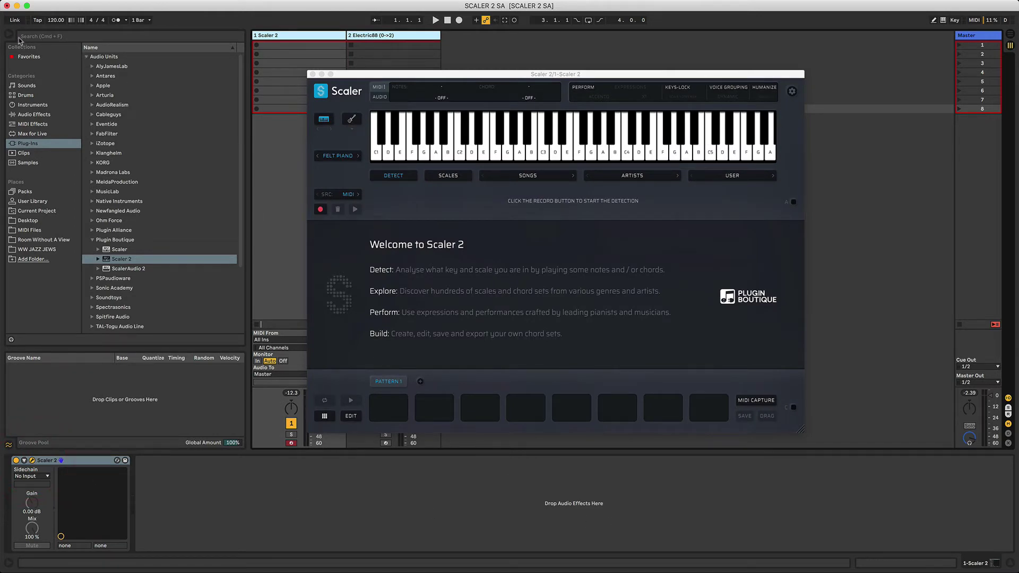
Hide Live's browser, move the Scaler 2 window higher, and reselect the Scaler 2 track after Electric88.
left_click(9, 34)
left_click_drag(354, 77, 351, 62)
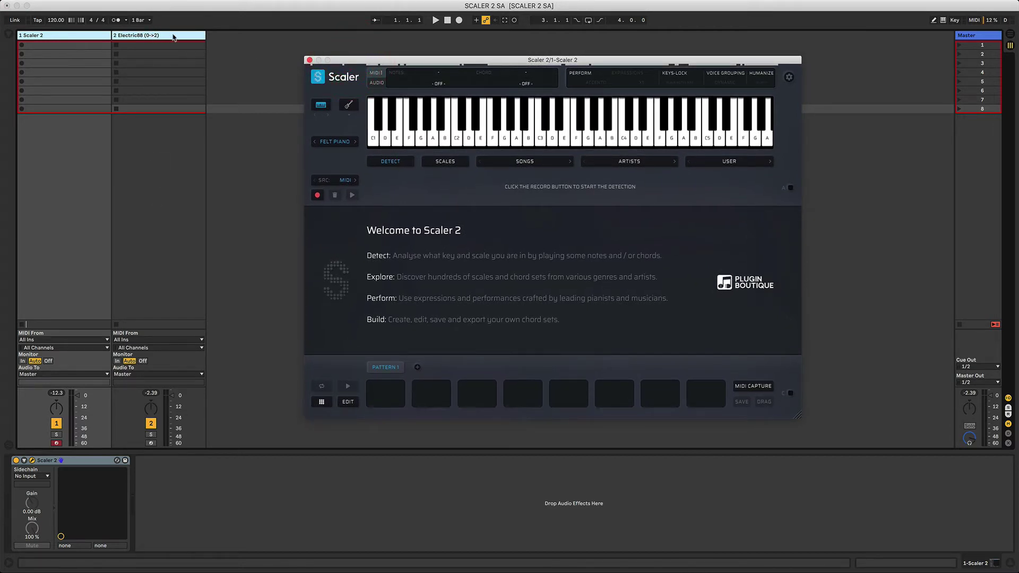
left_click(174, 36)
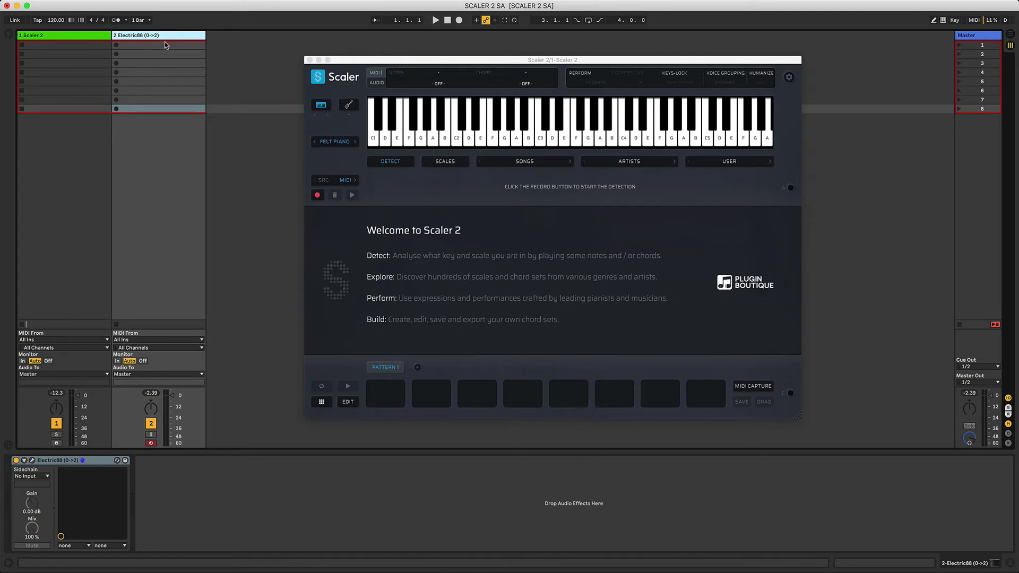
left_click(62, 37)
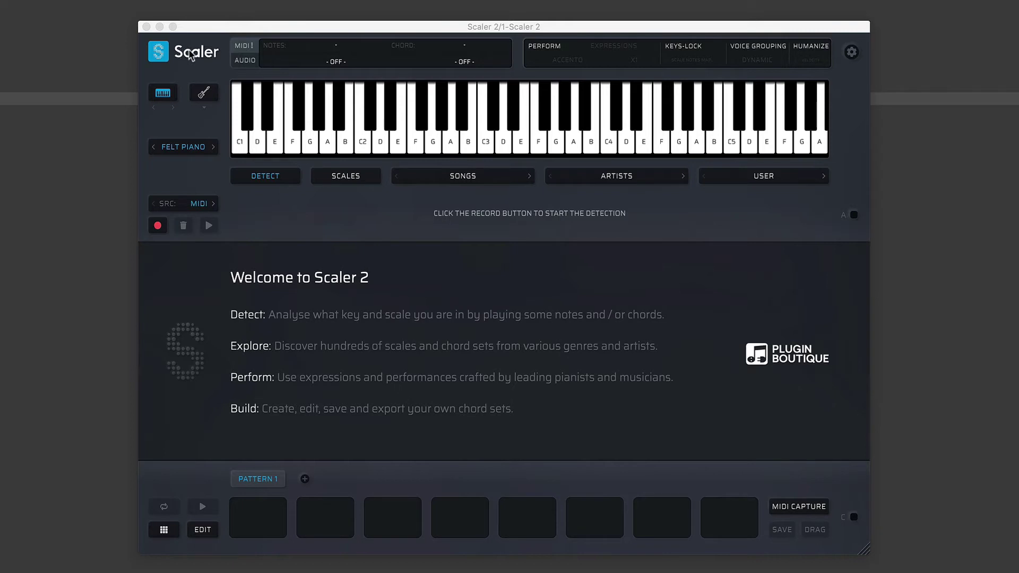
left_click(158, 52)
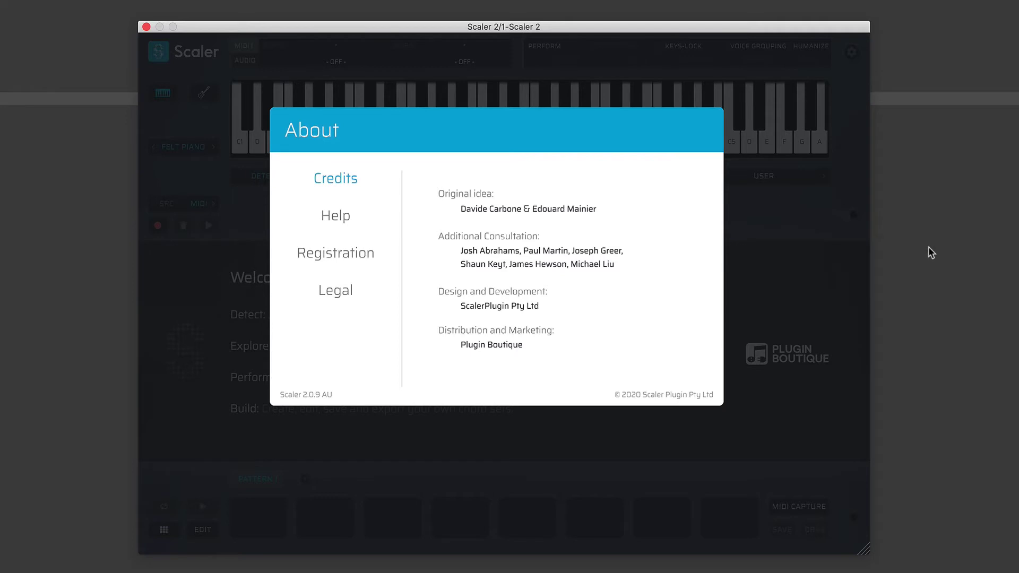
left_click(265, 28)
left_click(404, 155)
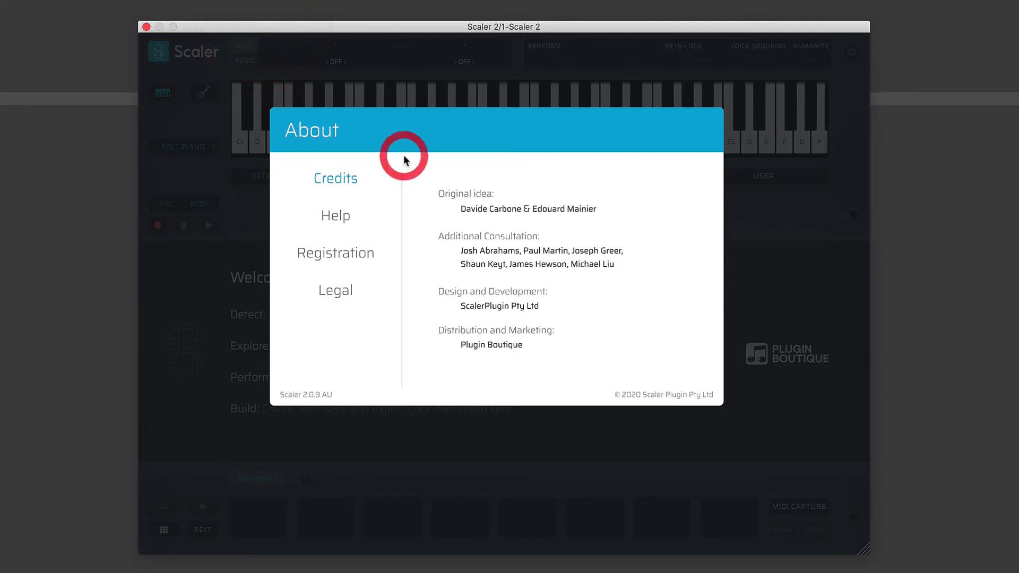
left_click(424, 142)
left_click(379, 32)
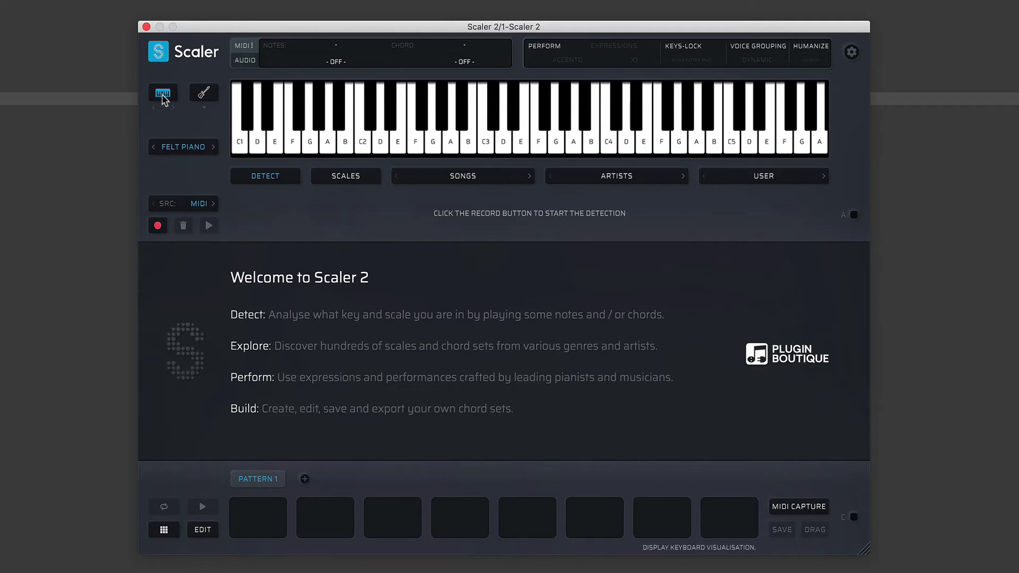
Compare the piano keyboard and guitar fretboard views, checking the tunings list and keeping Standard tuning.
left_click(203, 95)
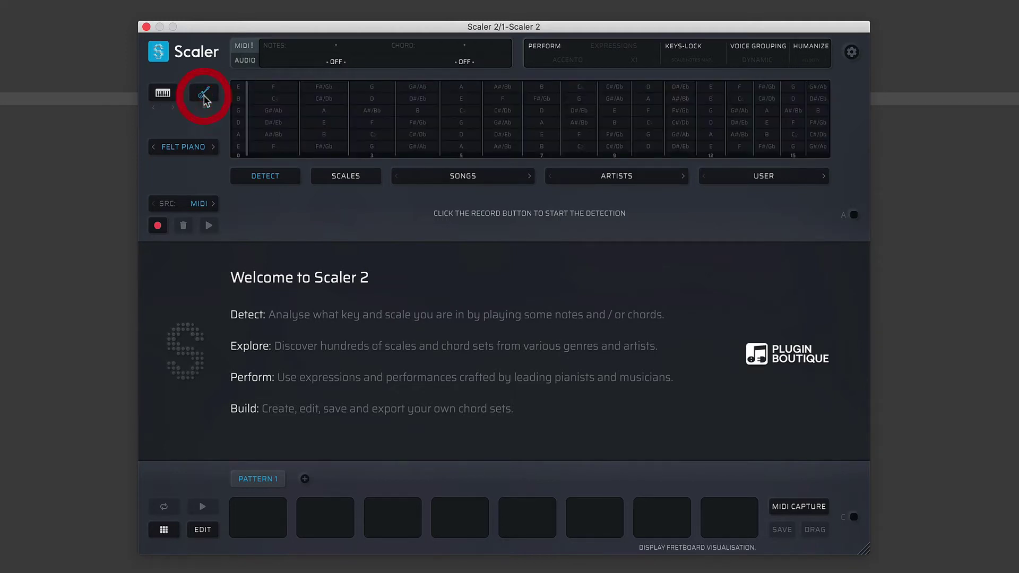
left_click(162, 95)
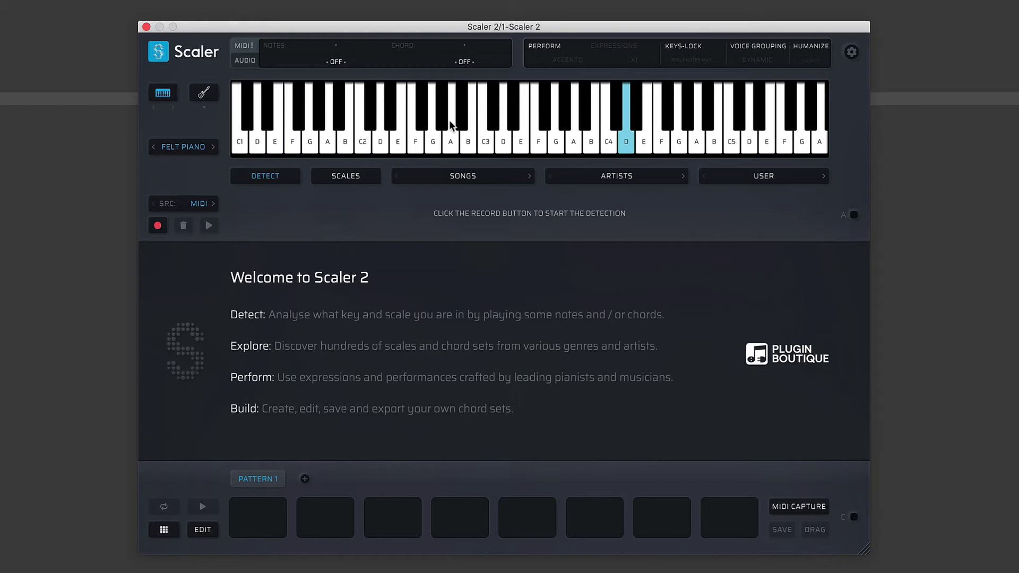
left_click(203, 93)
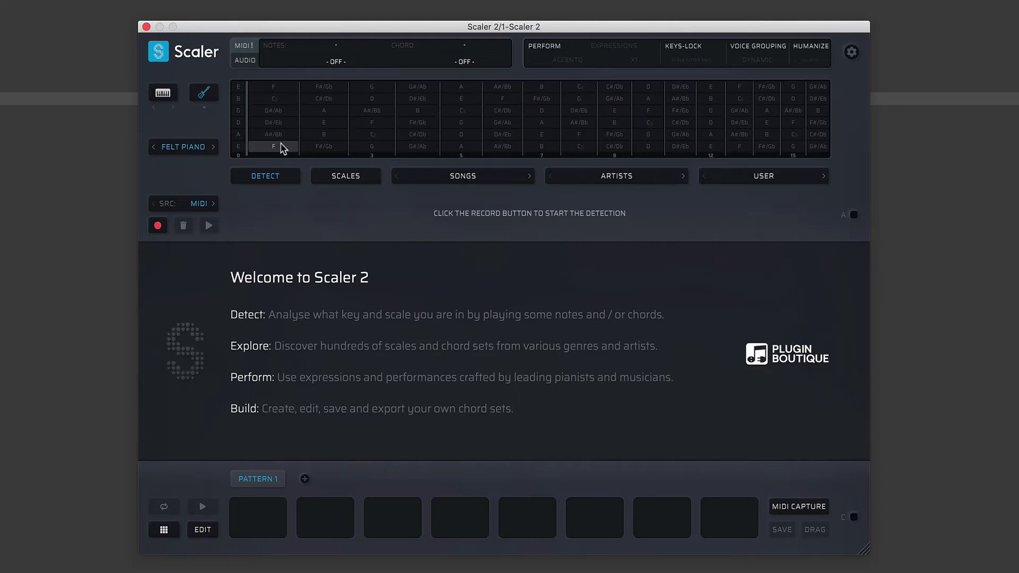
left_click(163, 95)
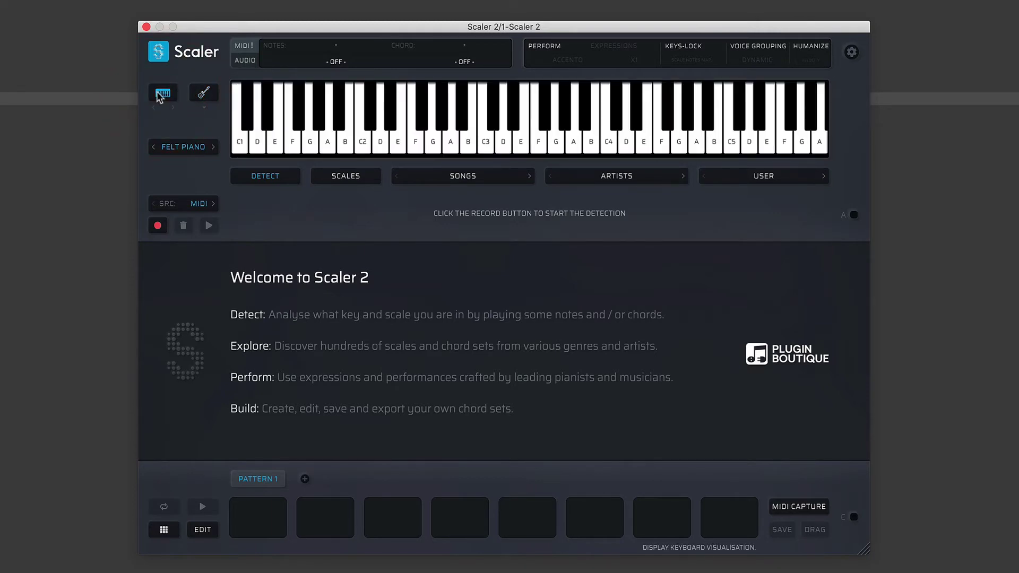
left_click(205, 95)
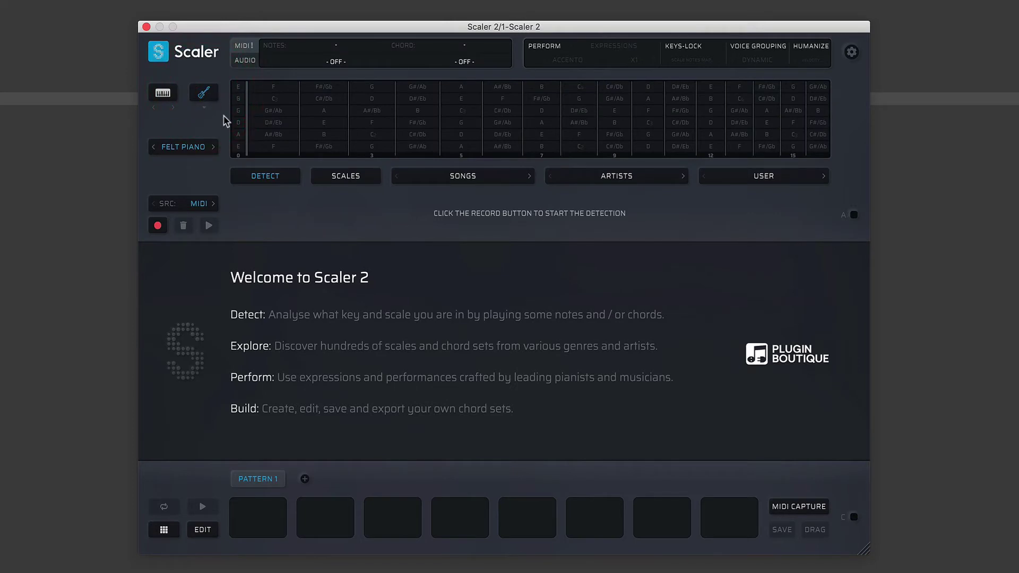
left_click(205, 108)
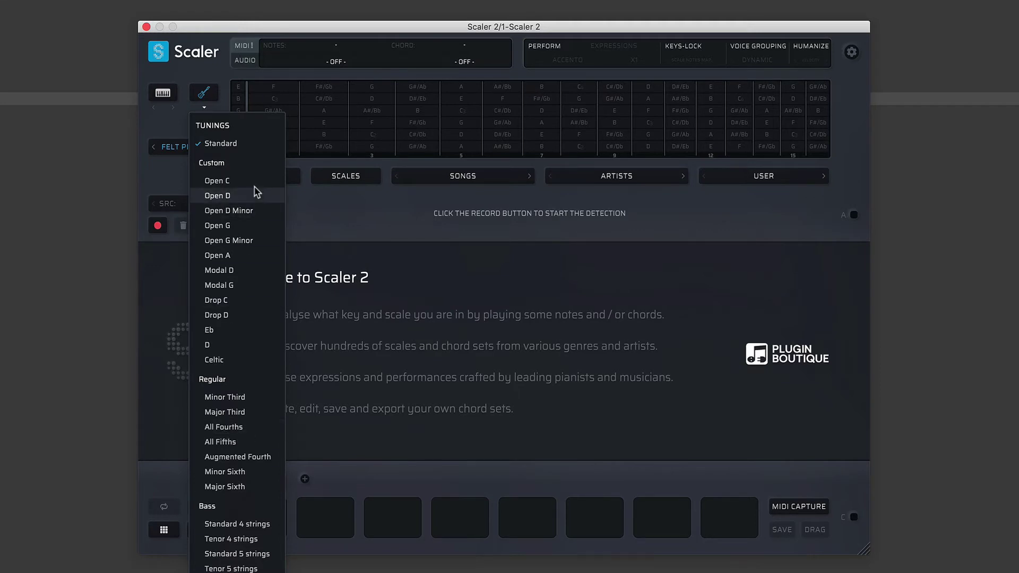
left_click(165, 119)
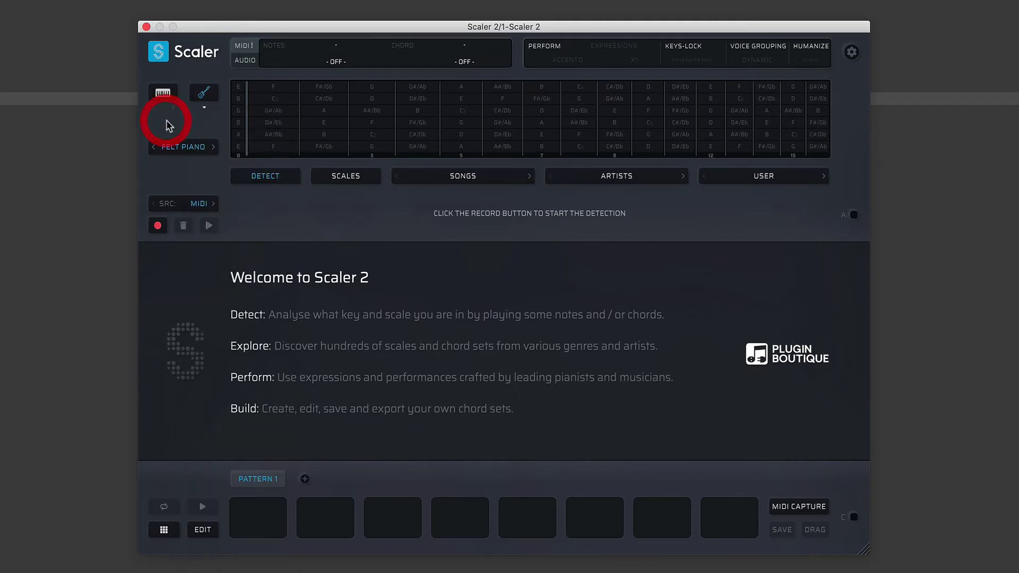
Return to the piano keyboard view and set the preview sound to Digital Piano.
left_click(162, 97)
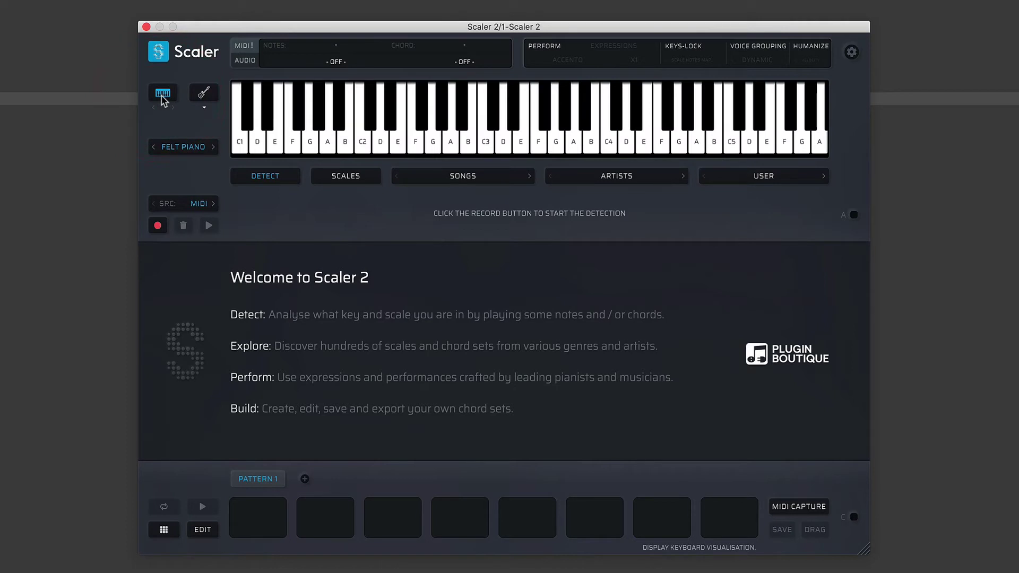
left_click(183, 148)
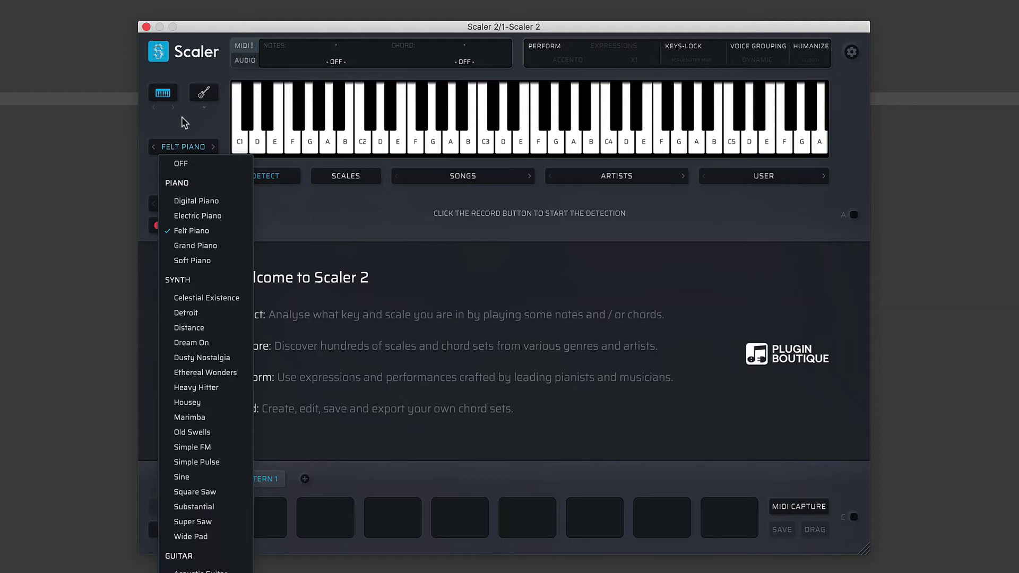
left_click(182, 118)
left_click(184, 144)
left_click(181, 200)
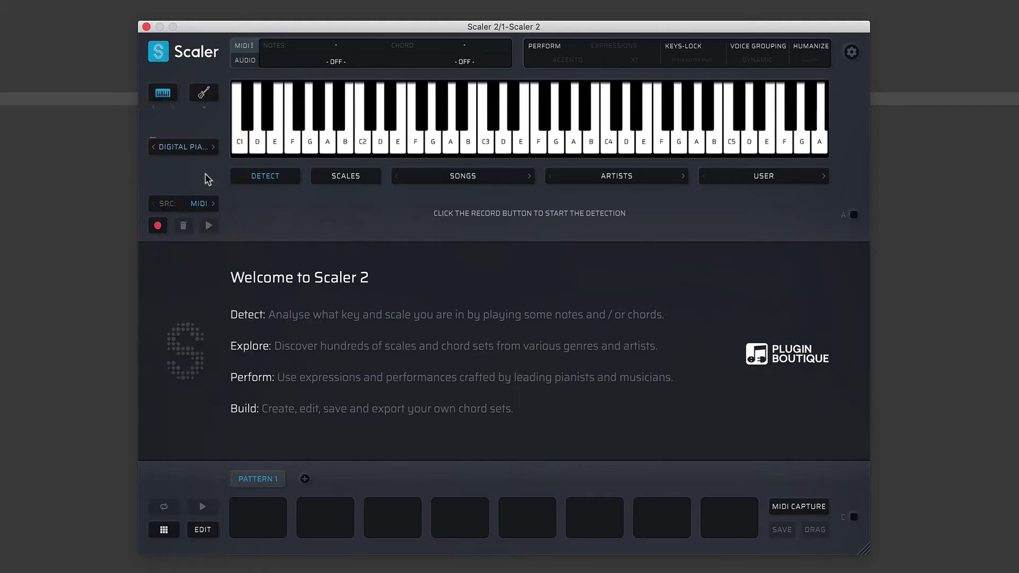
Audition Digital Piano by playing notes across the keyboard, including C2 and C3.
left_click(292, 140)
left_click(309, 140)
left_click(362, 142)
left_click(415, 146)
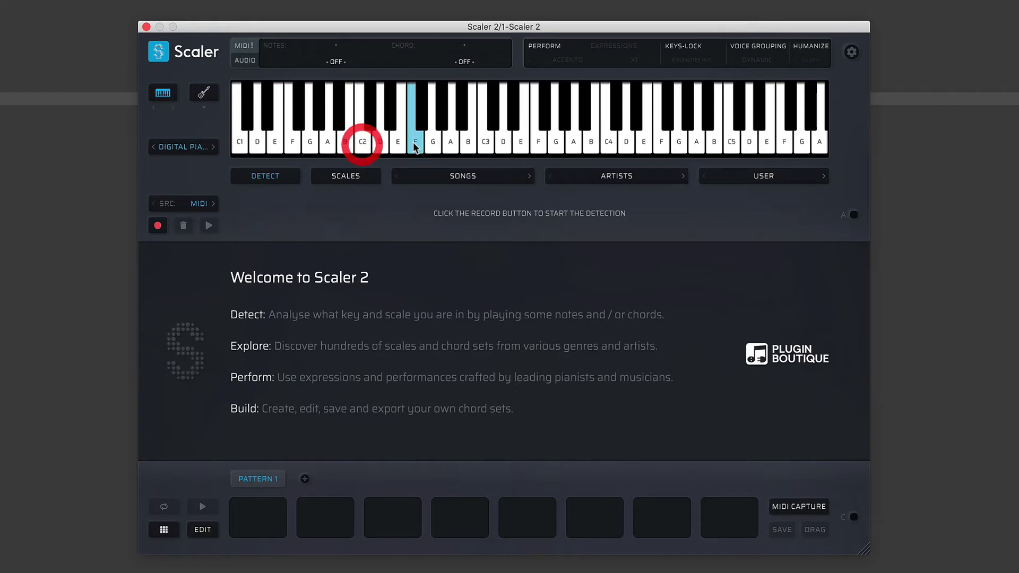
left_click(483, 145)
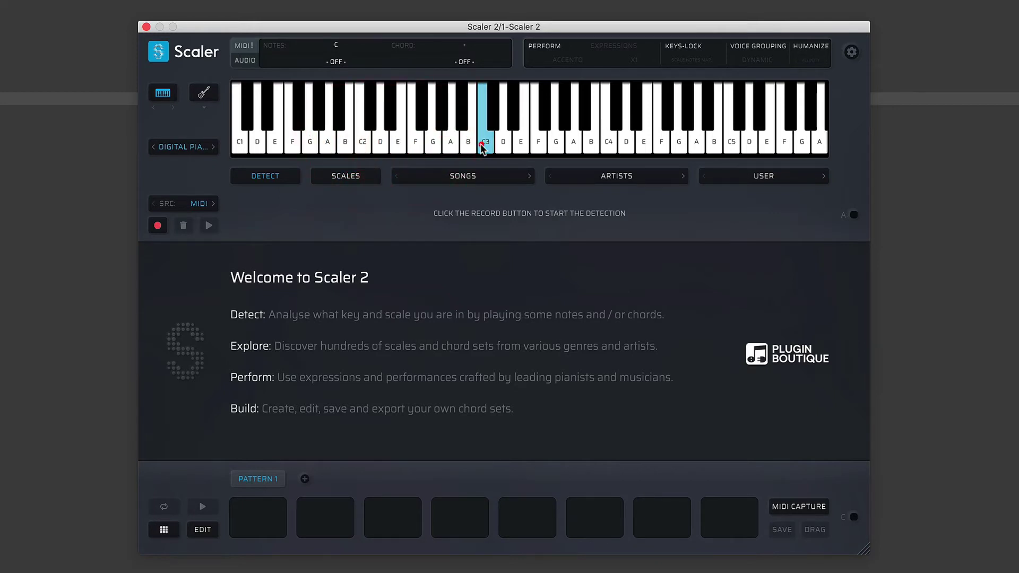
left_click(360, 147)
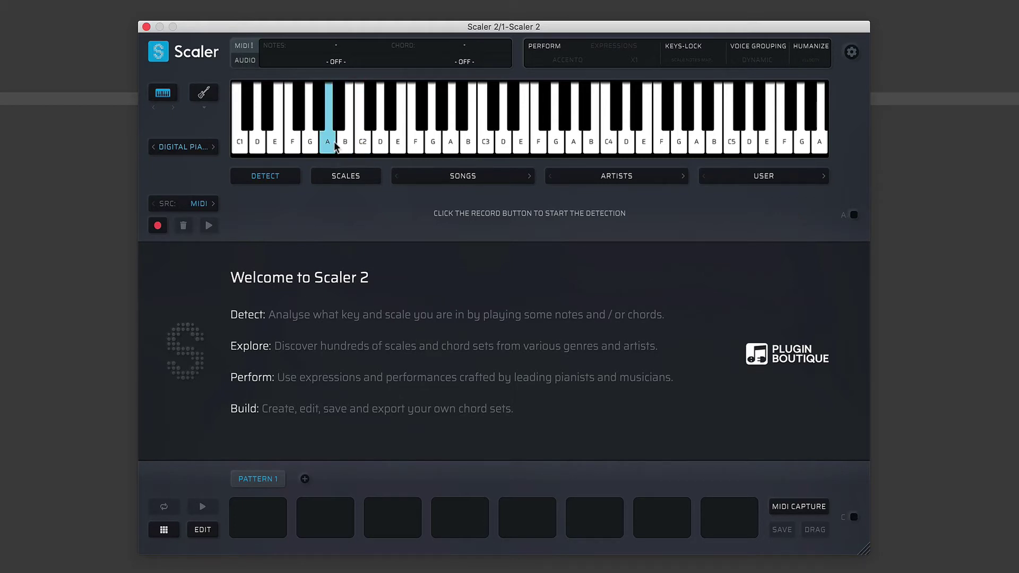
left_click(380, 144)
left_click(519, 143)
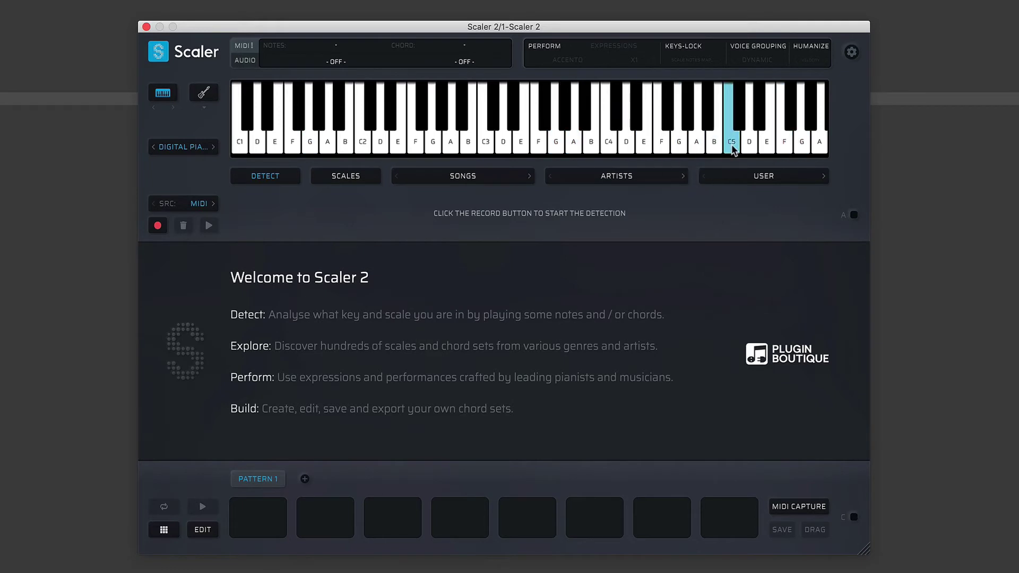
Shift the keyboard up an octave to play C6, shift back down, and reopen the sound list.
left_click(173, 107)
left_click(732, 134)
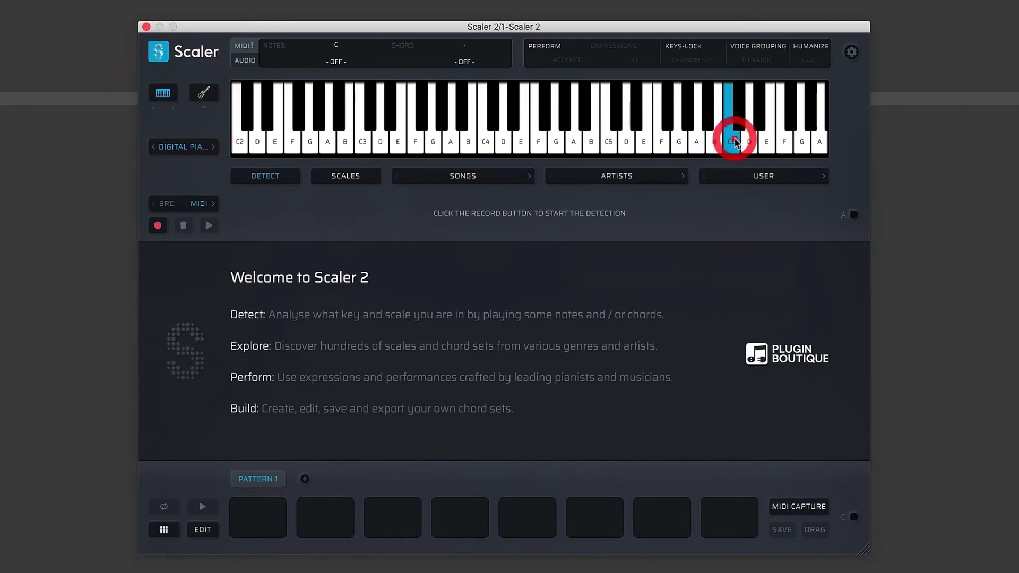
left_click(153, 107)
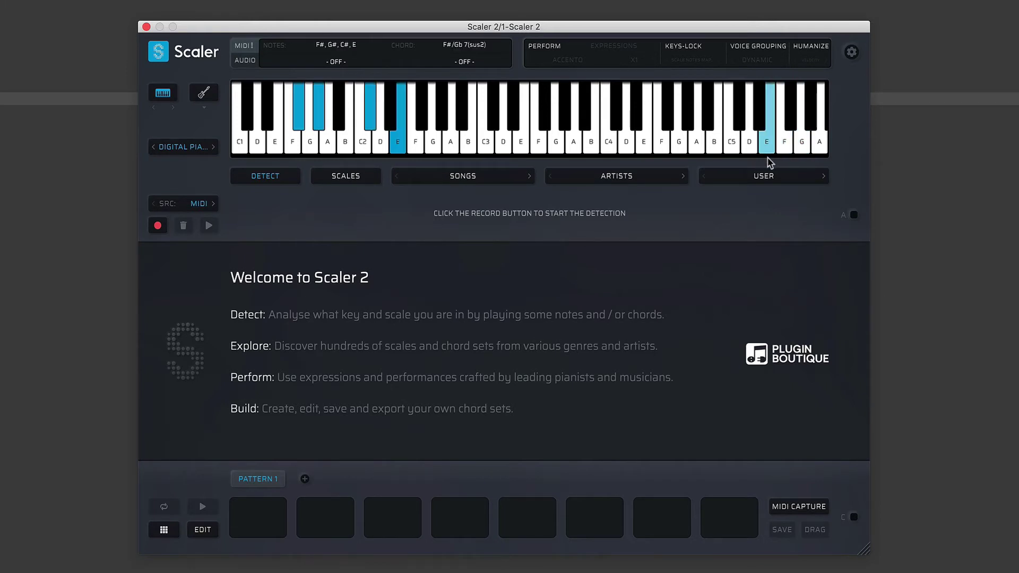
left_click(187, 149)
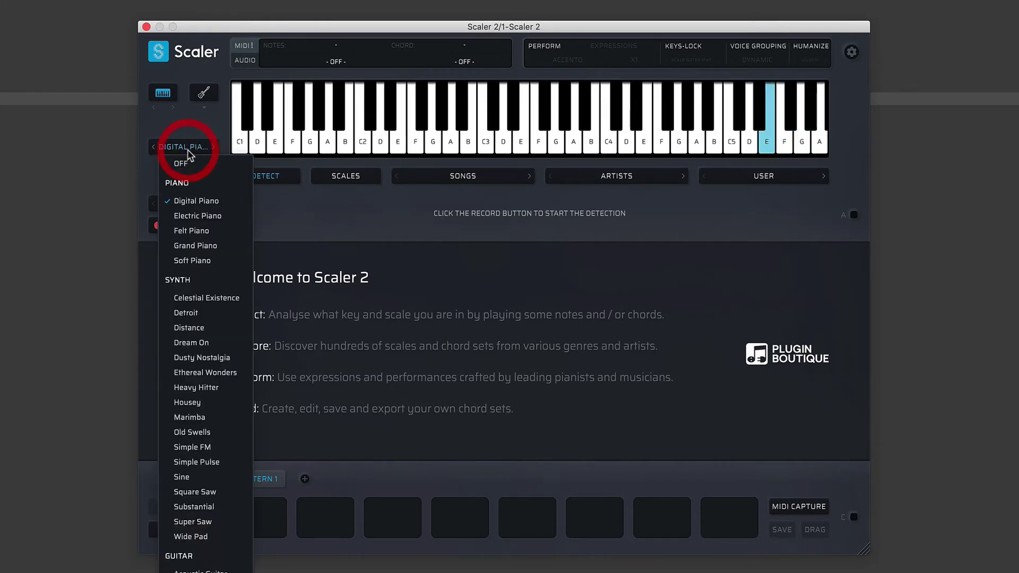
Try the Detroit preview sound, then switch back to Felt Piano and play a note.
left_click(183, 231)
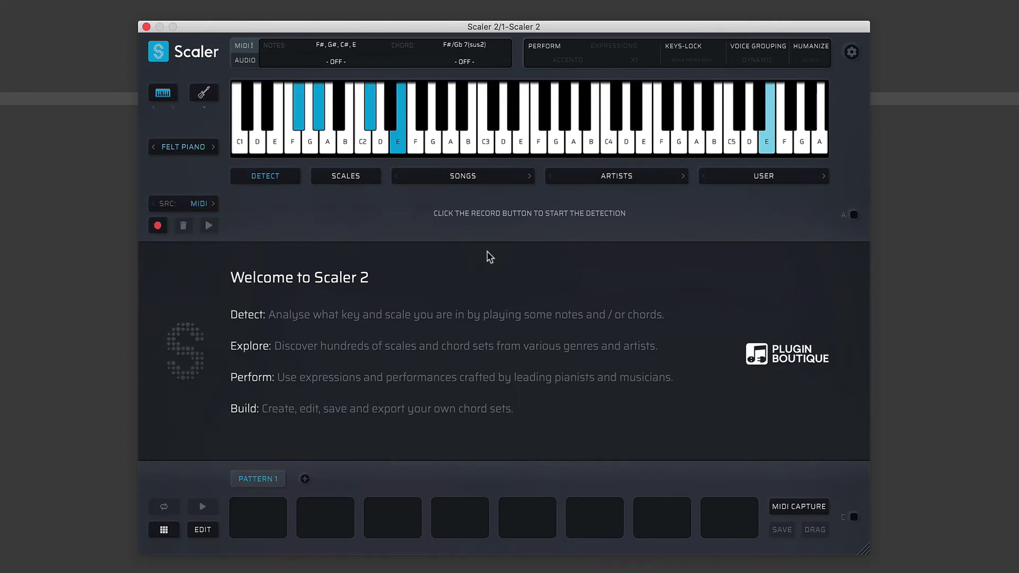
left_click(186, 149)
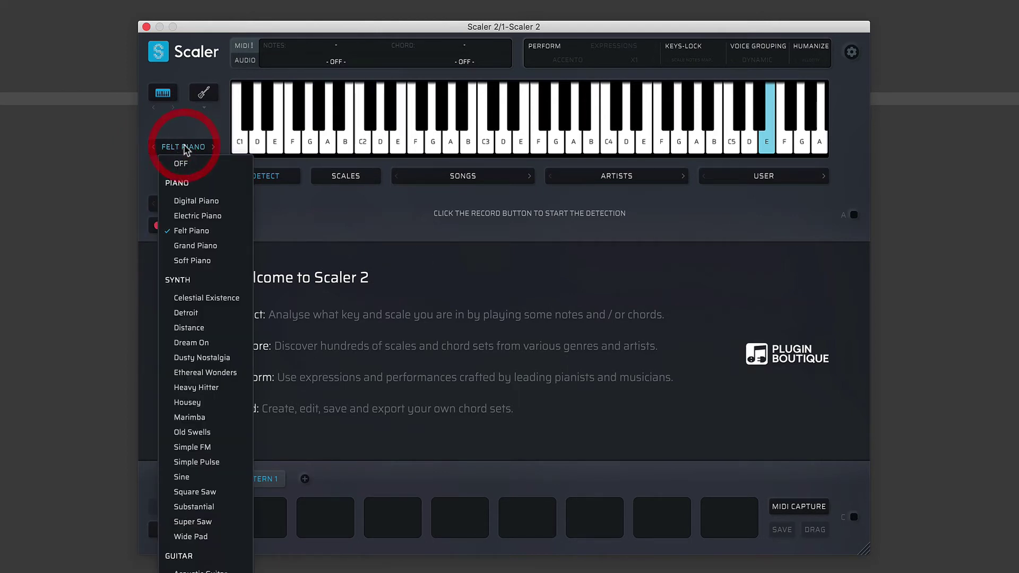
left_click(186, 313)
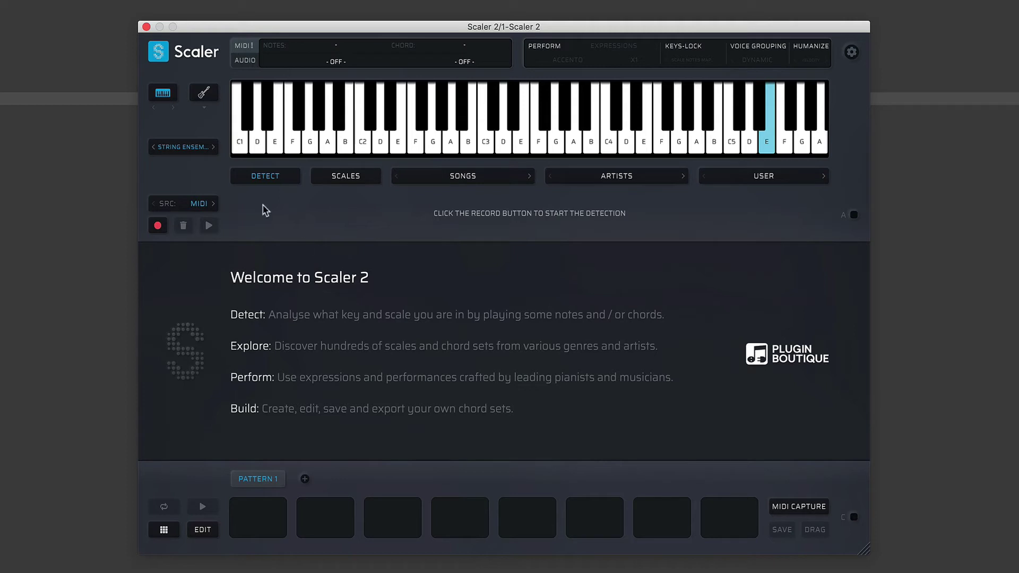
left_click(185, 147)
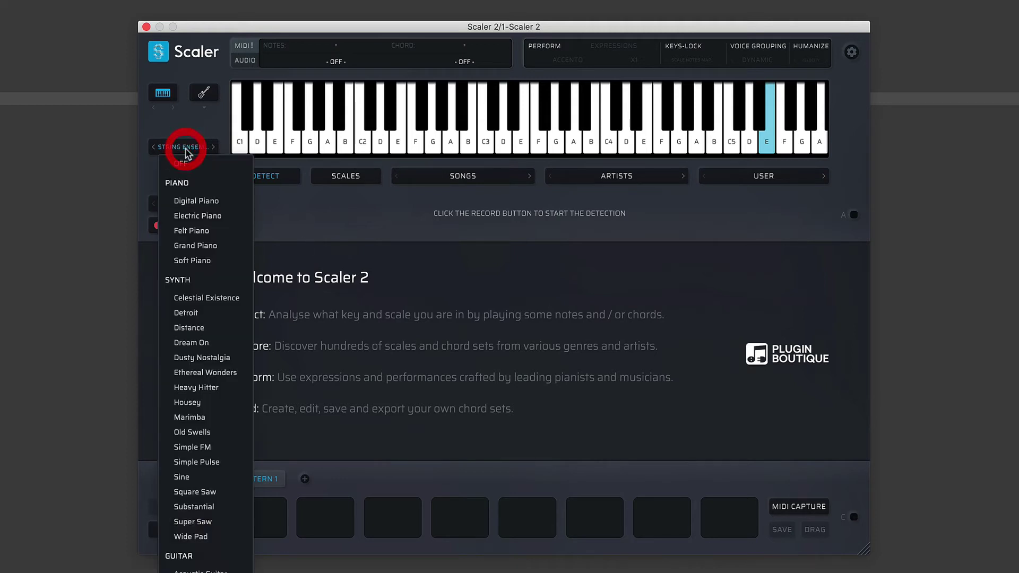
left_click(196, 232)
left_click(416, 142)
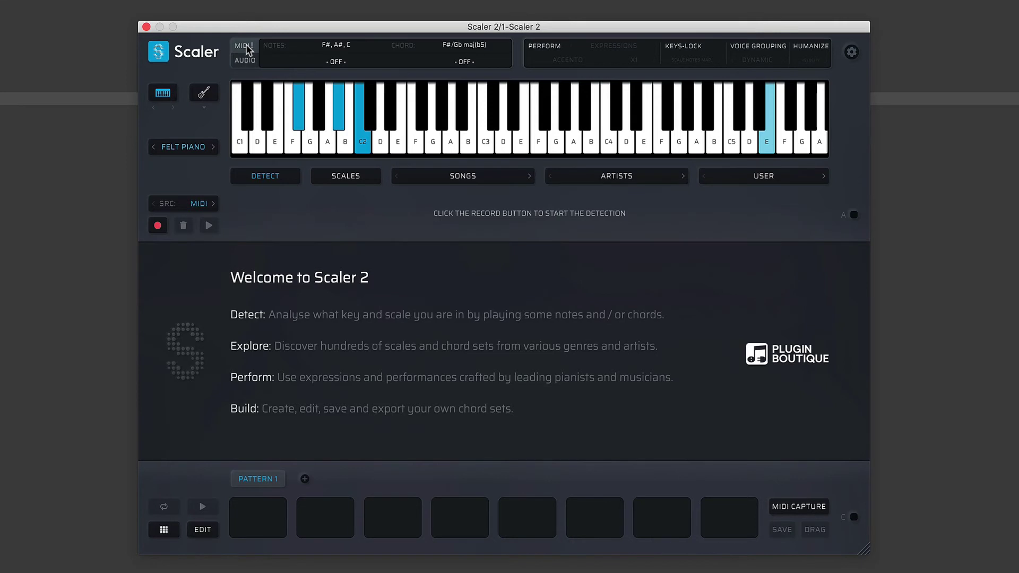
Send a MIDI panic, then toggle AUDIO detection on and off, leaving it off.
left_click(245, 49)
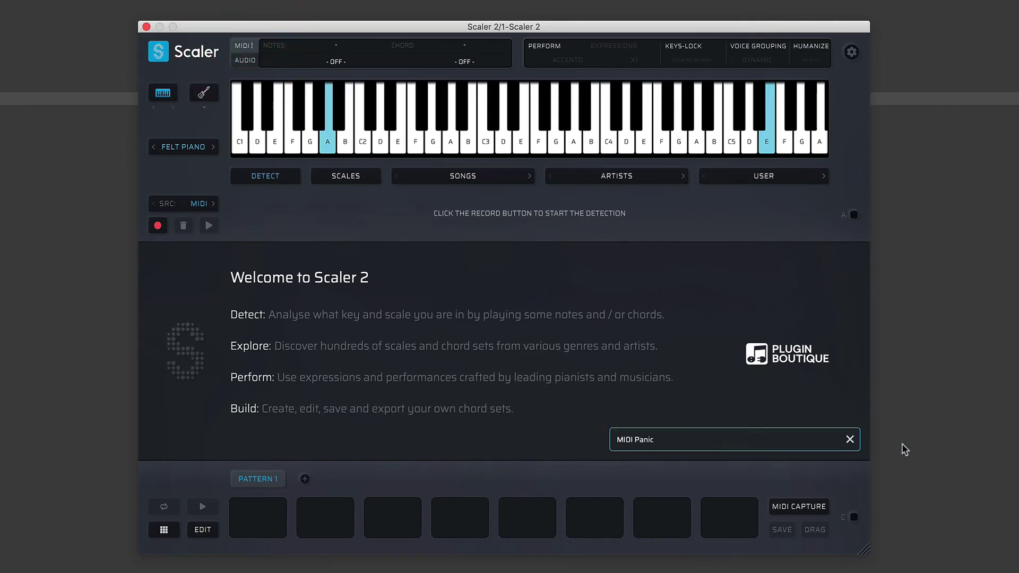
left_click(849, 439)
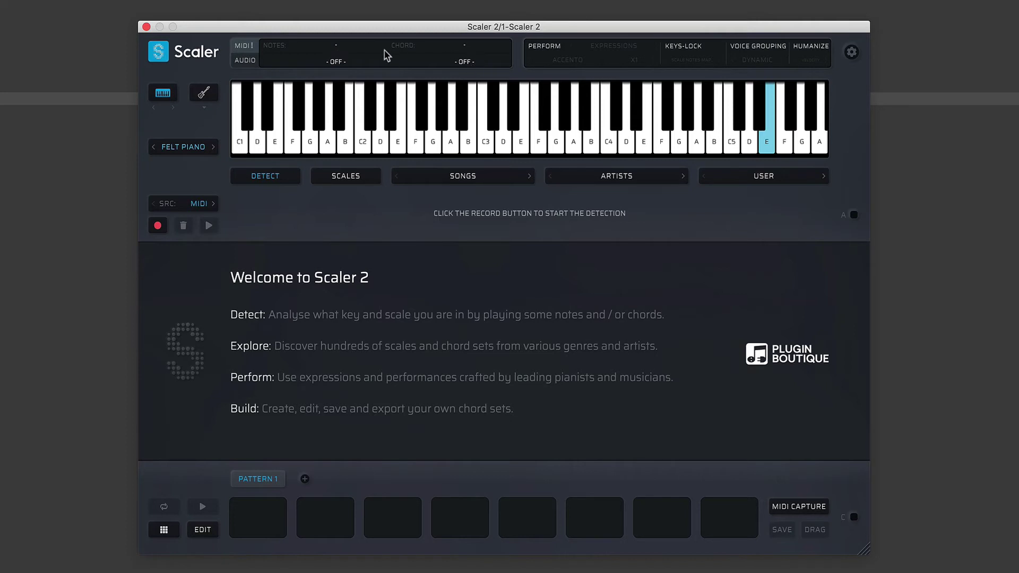
left_click(245, 59)
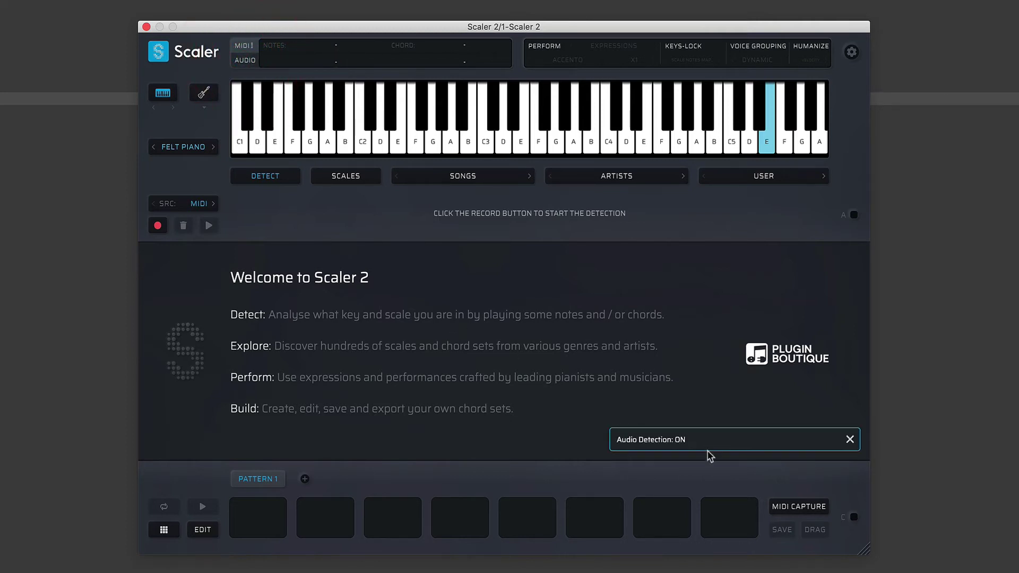
left_click(654, 446)
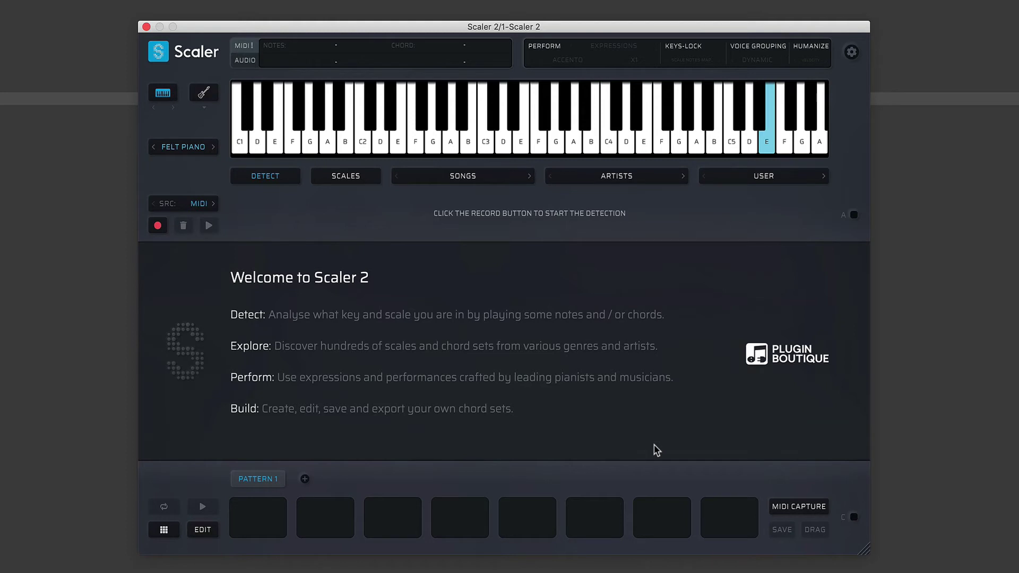
left_click(244, 61)
left_click(244, 60)
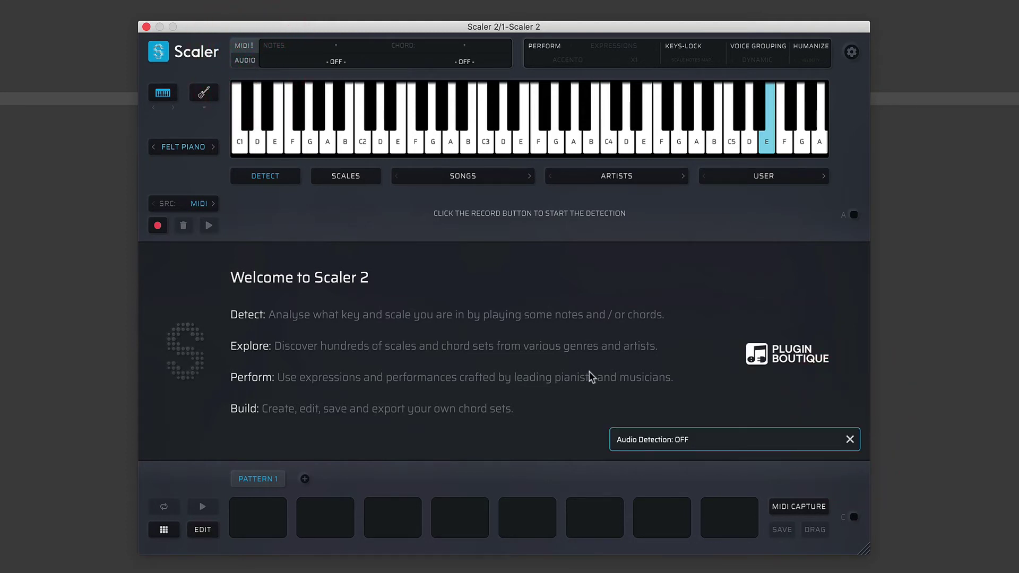
left_click(245, 60)
left_click(245, 61)
left_click(849, 440)
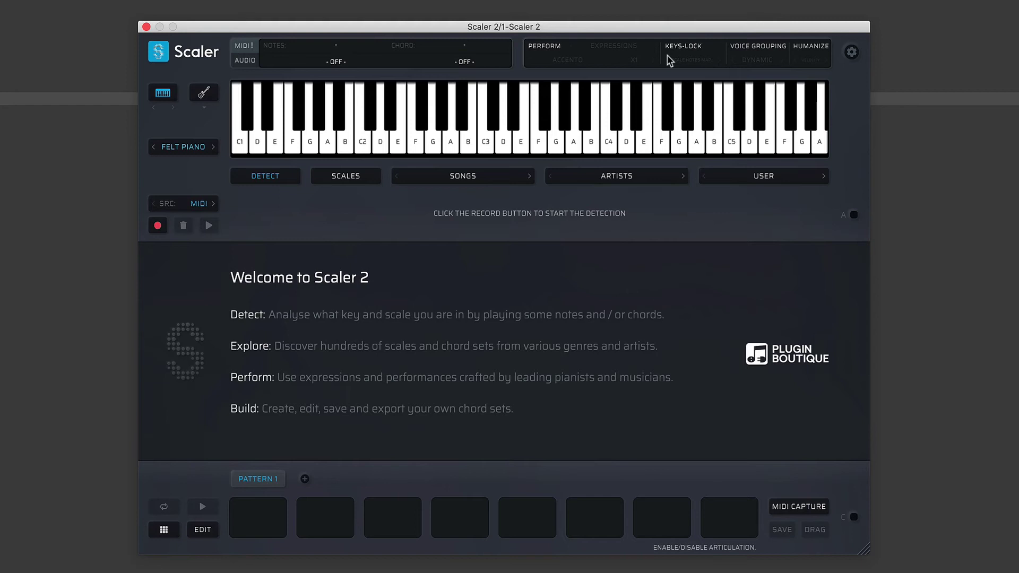
Toggle the PERFORM button in the top-right panel for played chords.
left_click(542, 48)
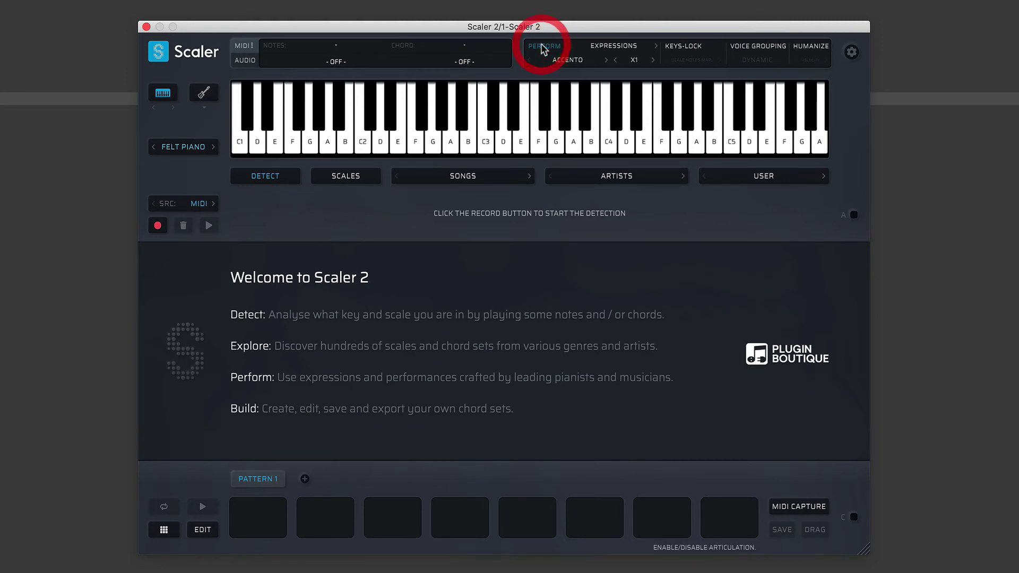
left_click(610, 48)
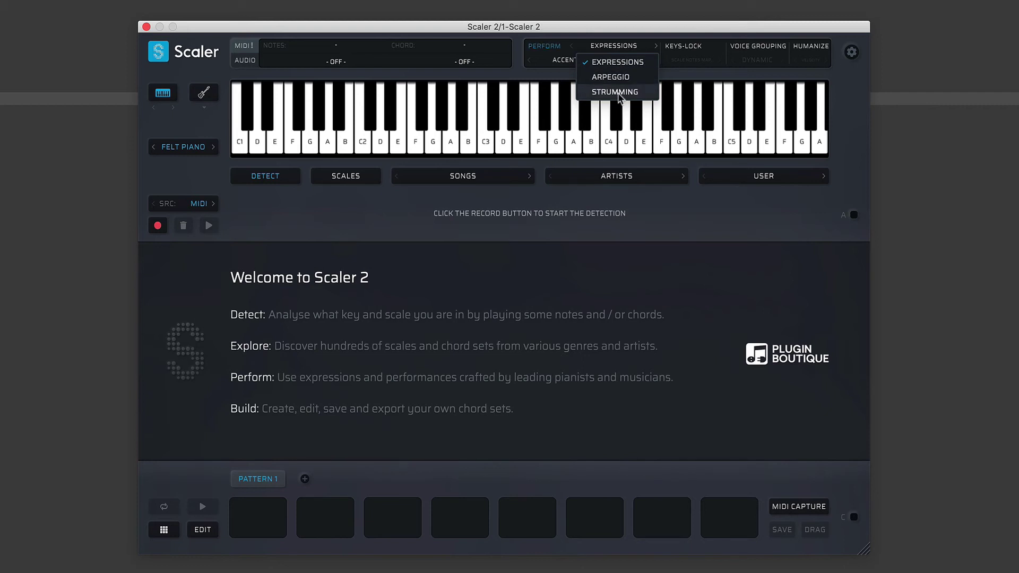
left_click(611, 24)
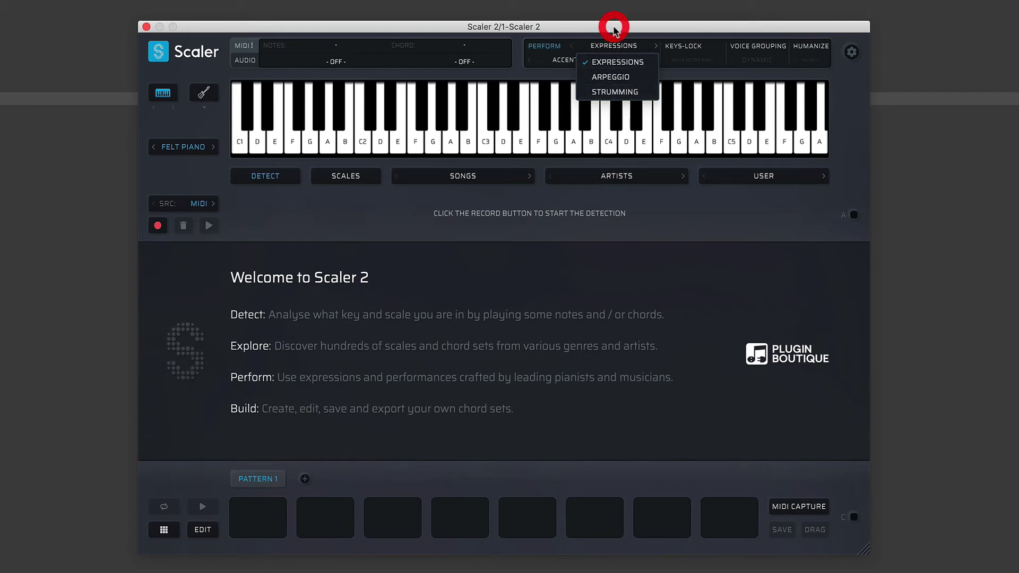
left_click(726, 231)
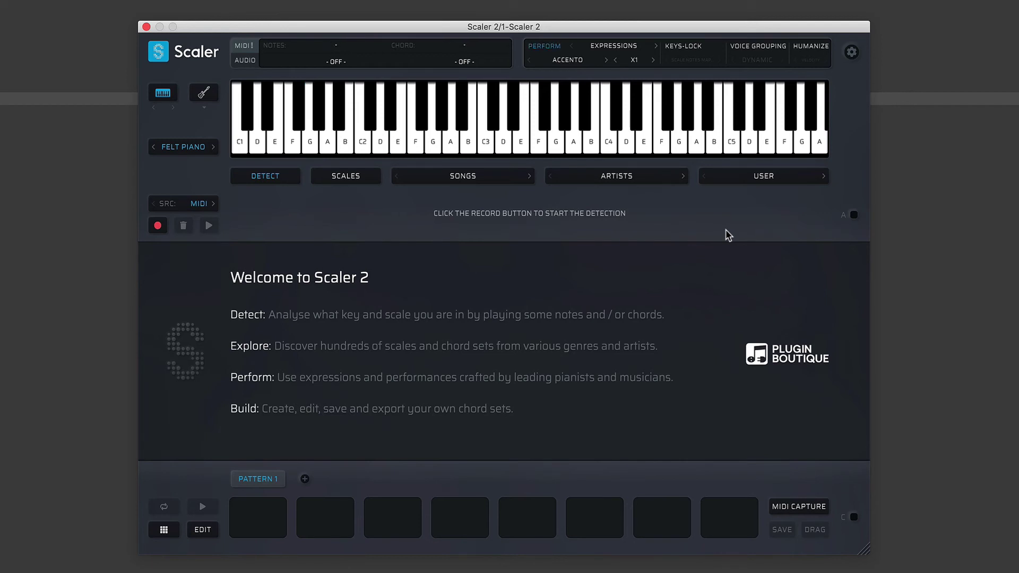
left_click(544, 47)
left_click(545, 48)
left_click(544, 49)
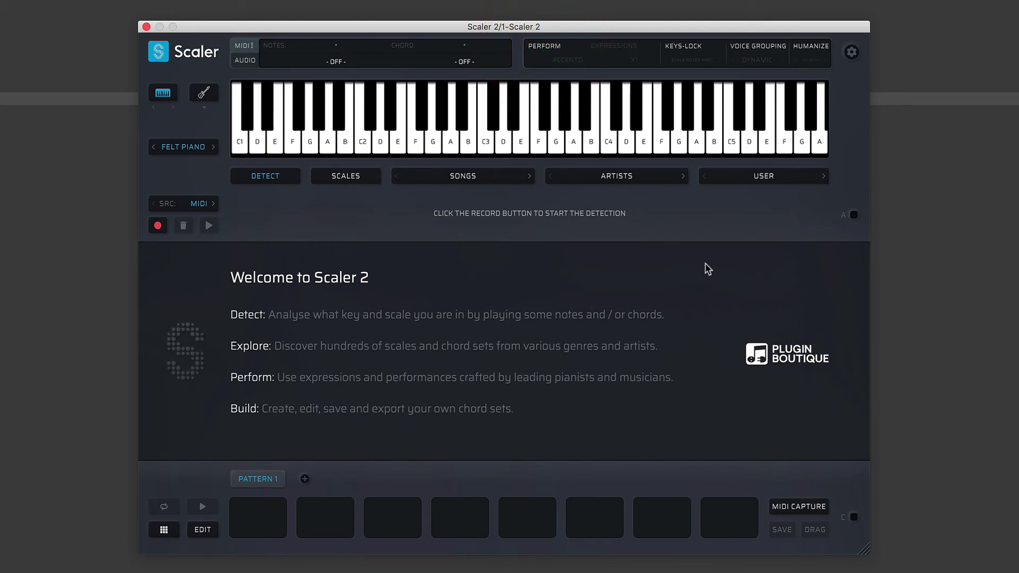
left_click(546, 46)
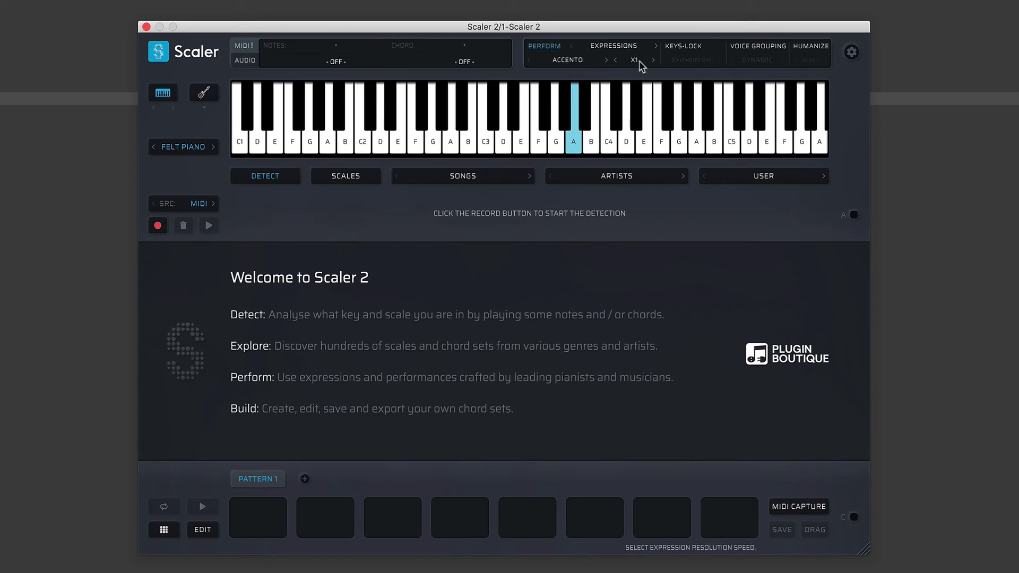
Change the expression from Accento to Allargando under Performances > Adagio > Espressivo, then reopen the selector.
left_click(567, 60)
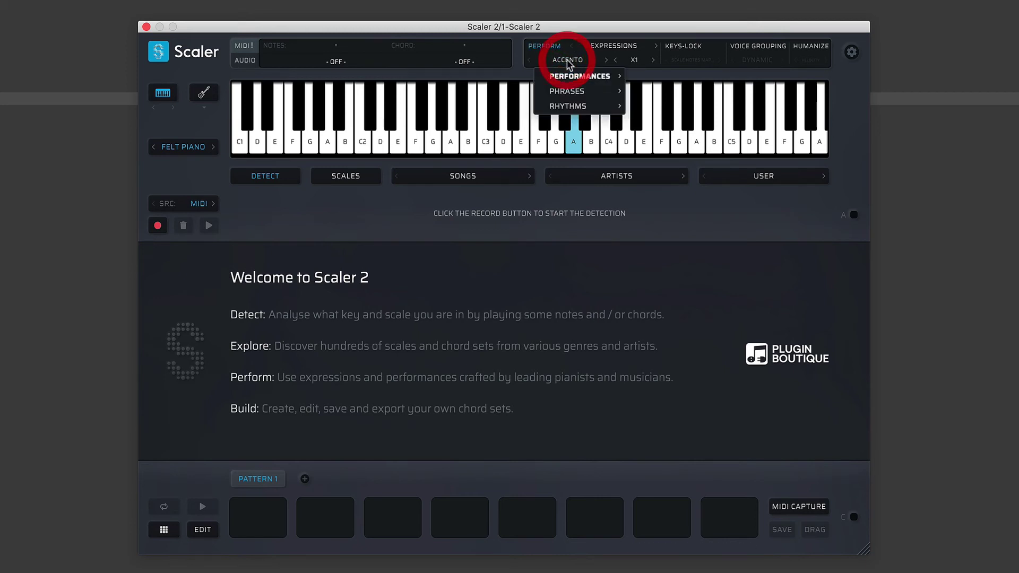
mouse_move(568, 78)
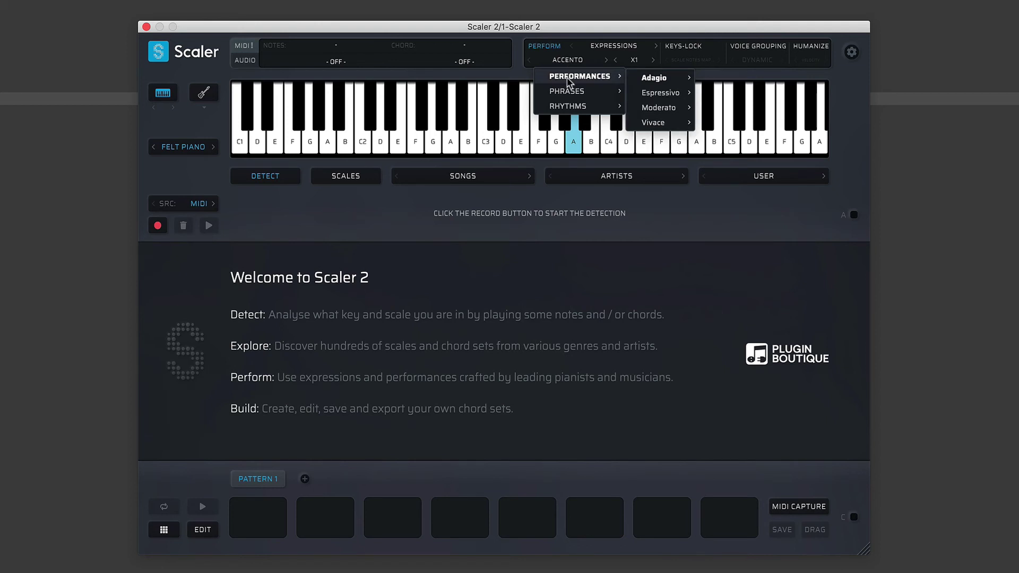
mouse_move(655, 85)
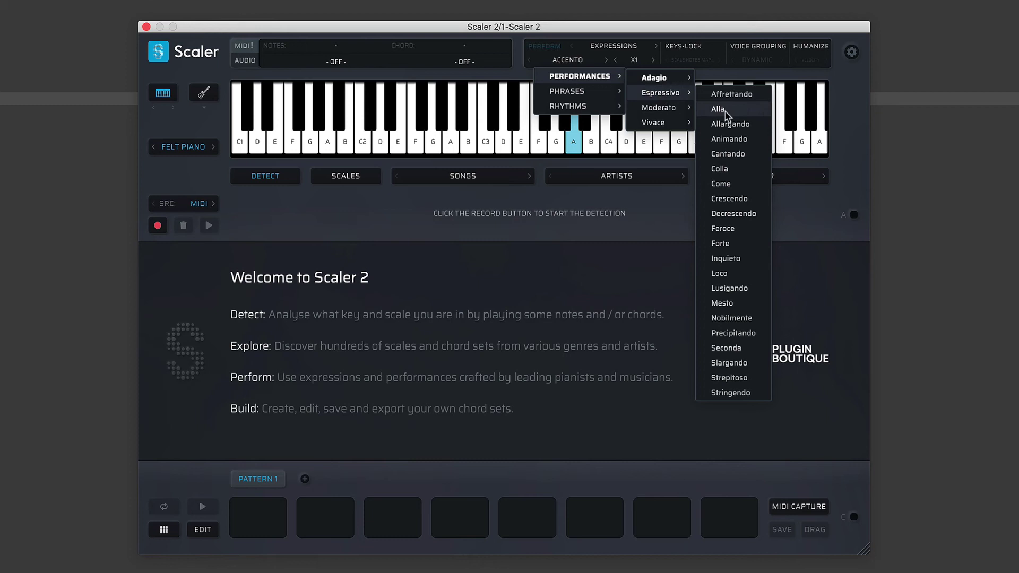
left_click(734, 125)
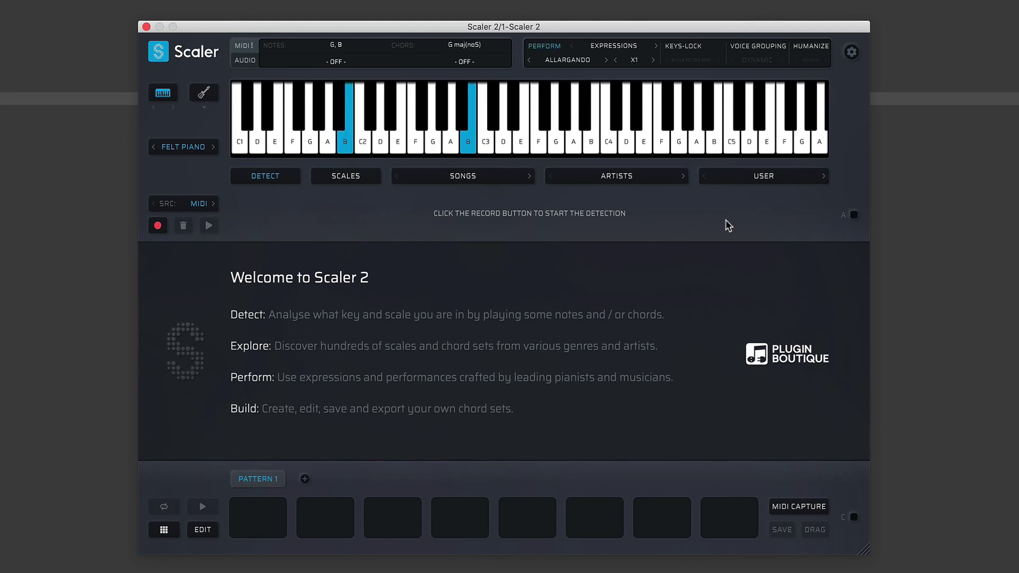
left_click(567, 59)
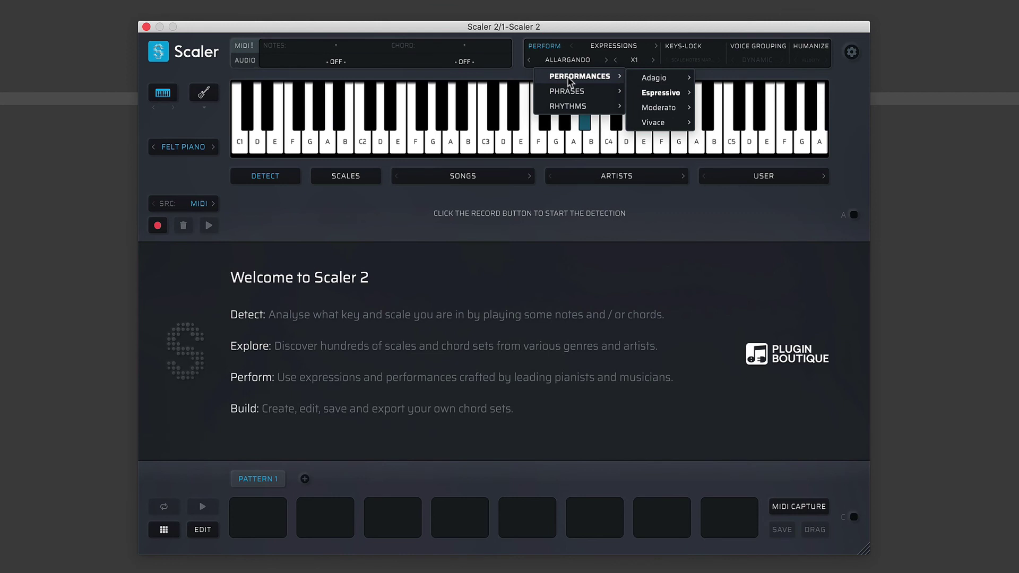
Switch the expression to Bravura, play D and A minor chords, and set its speed to X2.
left_click(568, 77)
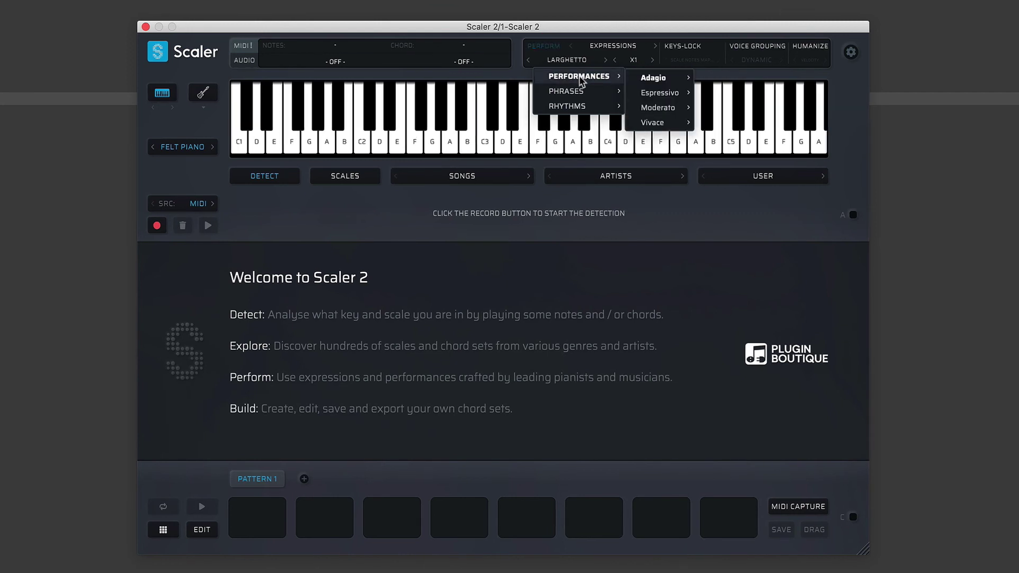
mouse_move(581, 93)
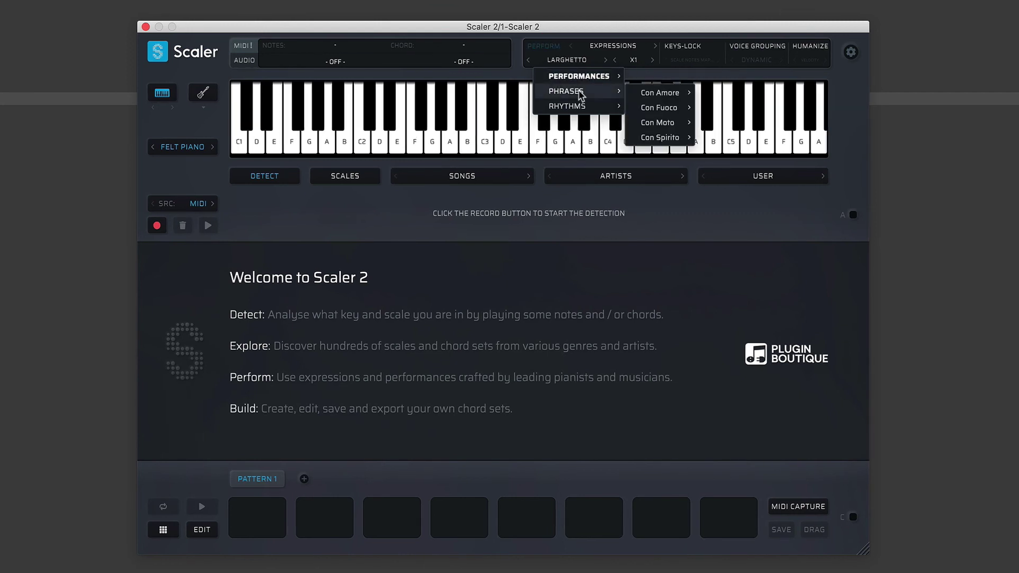
mouse_move(675, 97)
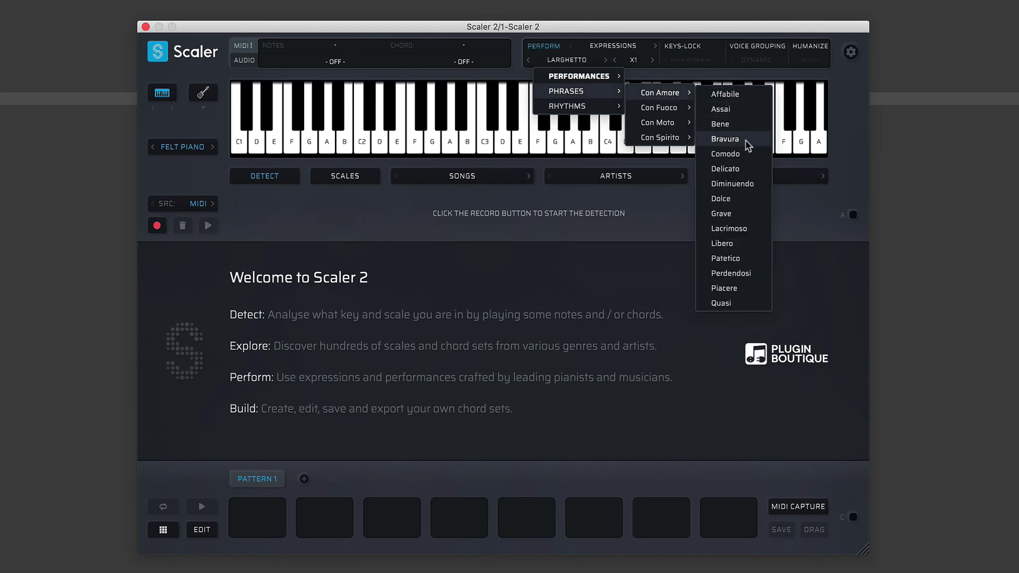
left_click(724, 139)
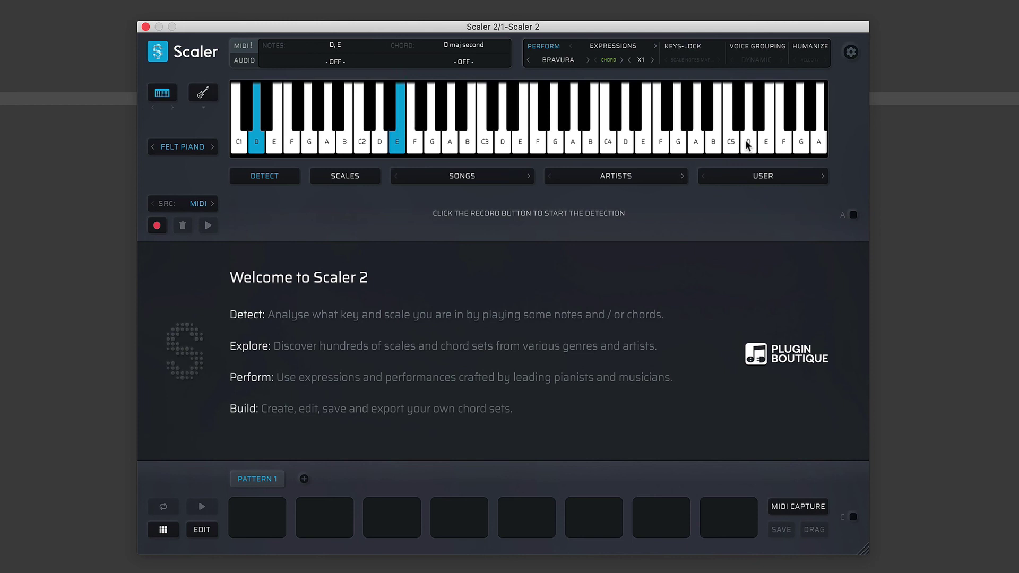
left_click(747, 145)
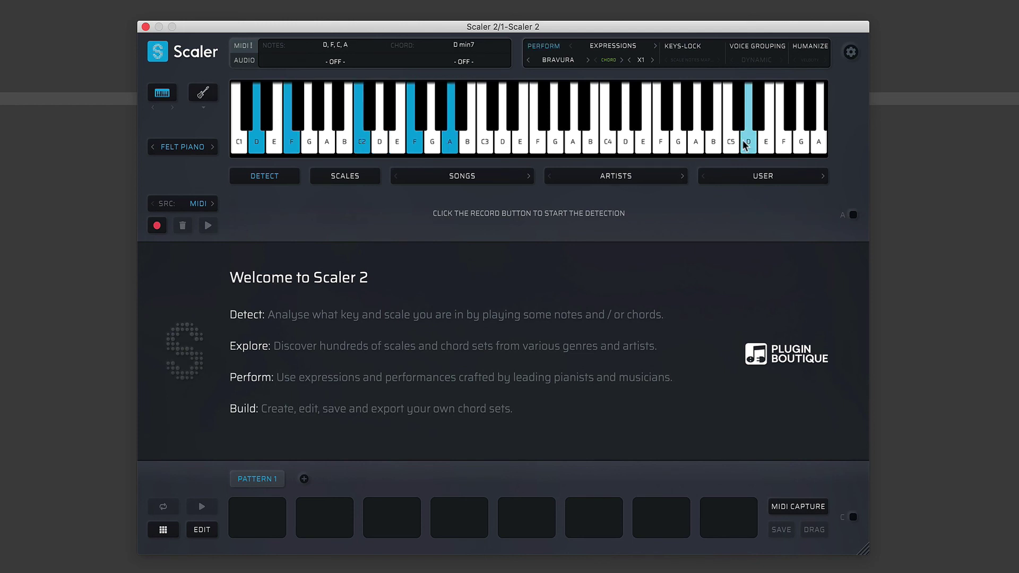
left_click(735, 143)
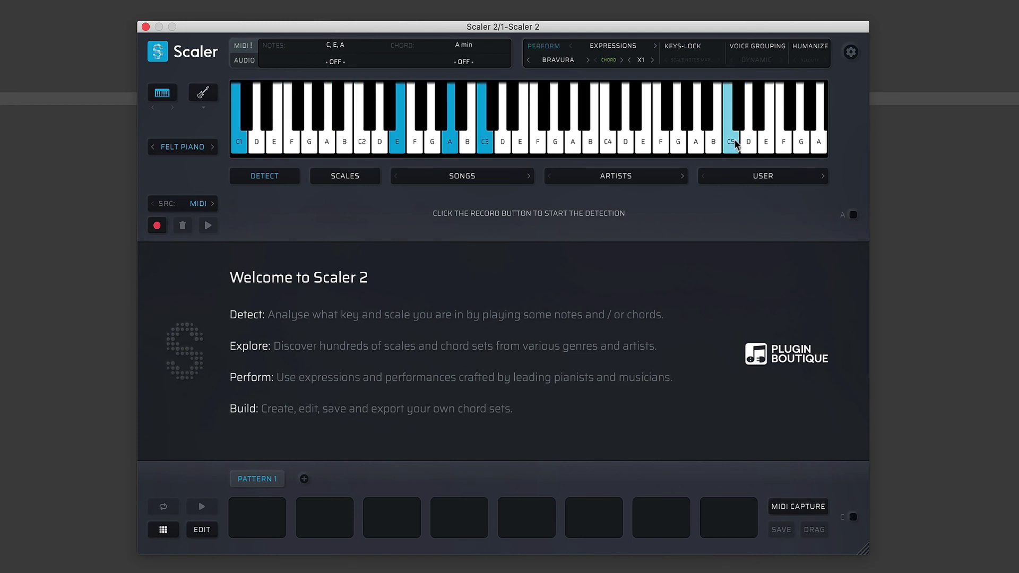
left_click(640, 61)
left_click(652, 103)
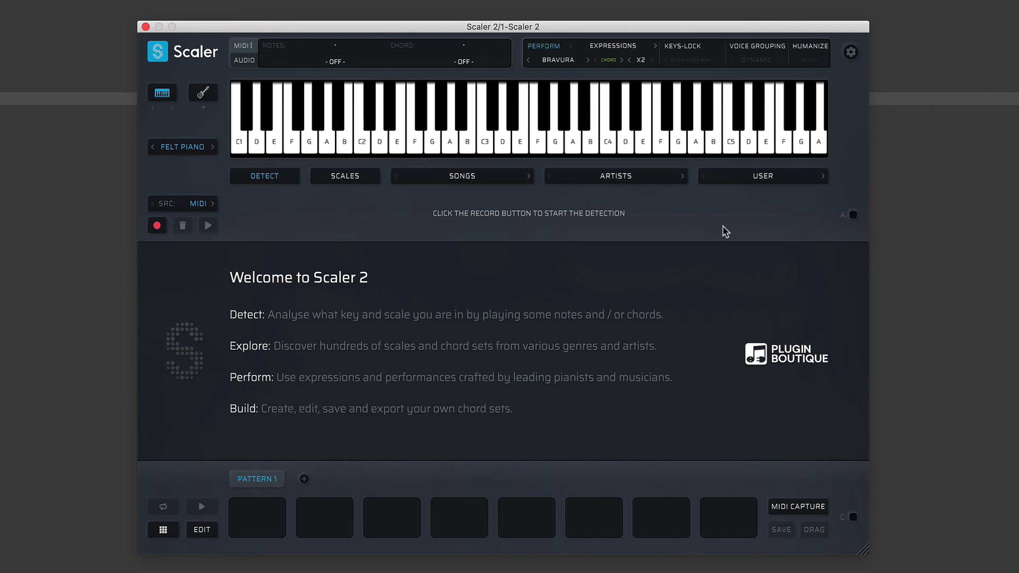
Change the performance expression to Marziale under Rhythms > Volante.
left_click(558, 60)
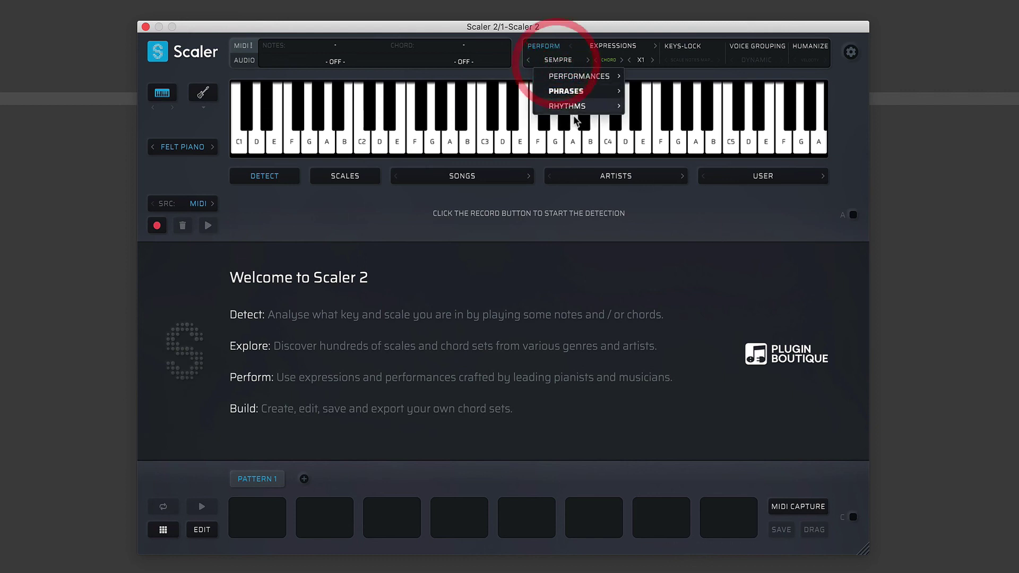
mouse_move(569, 109)
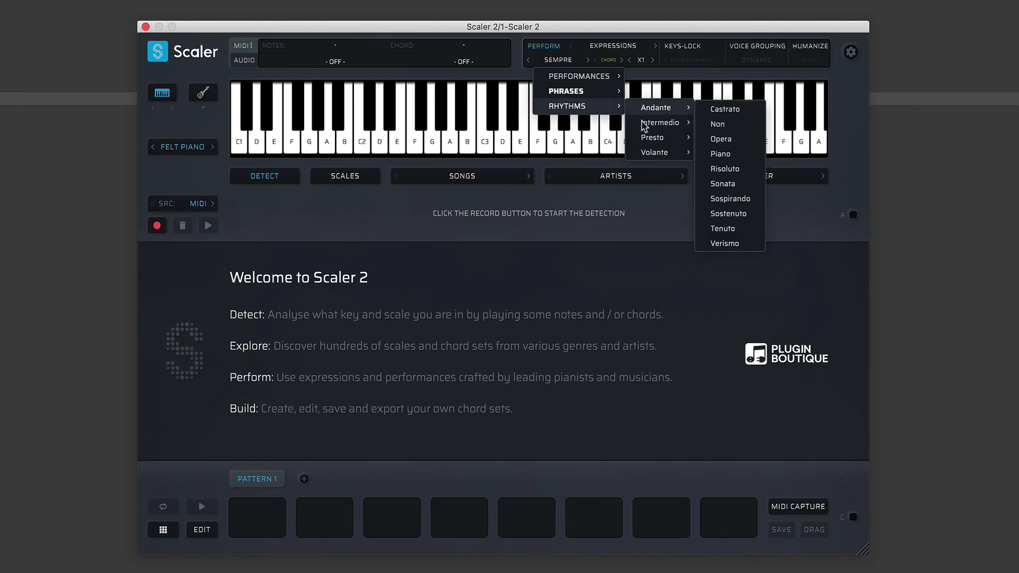
mouse_move(661, 143)
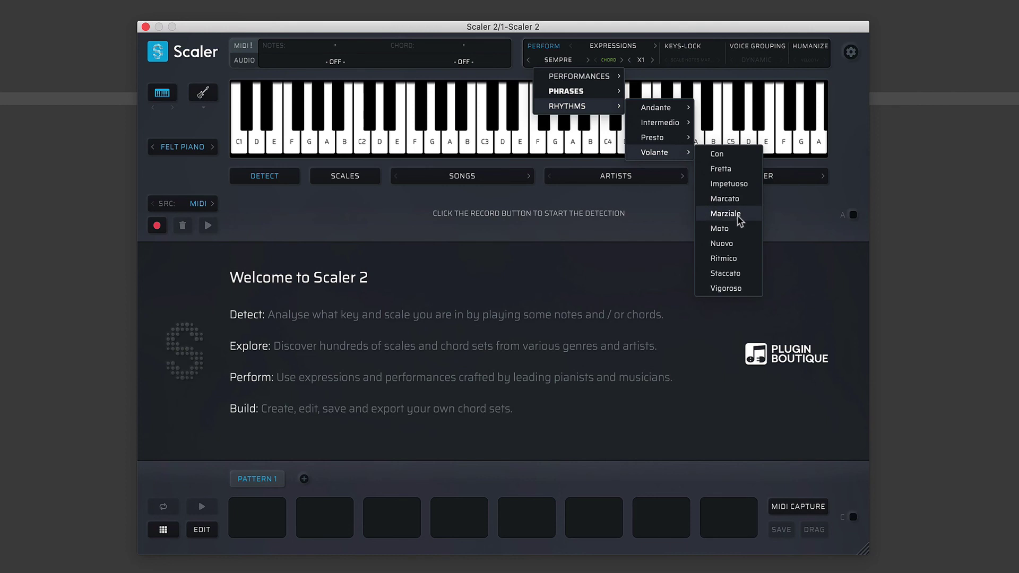
left_click(737, 215)
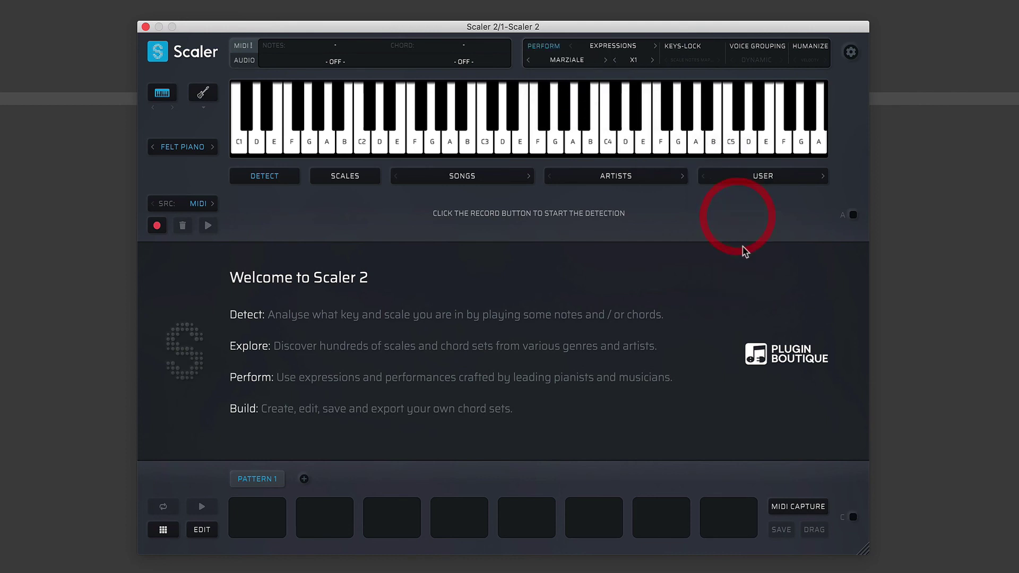
Set the preview sound to the Dream On synth and reopen the expression list.
left_click(177, 148)
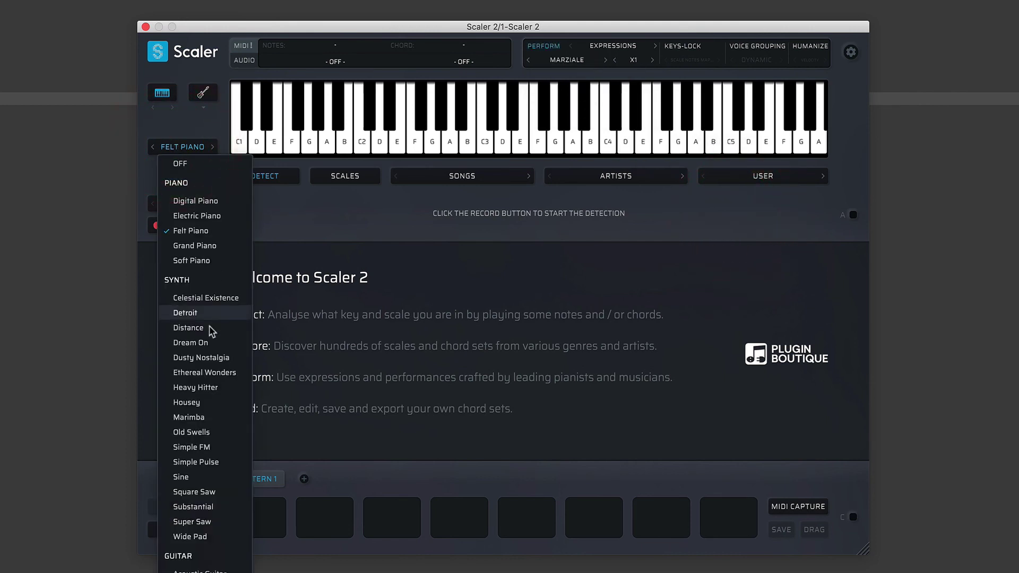
left_click(207, 345)
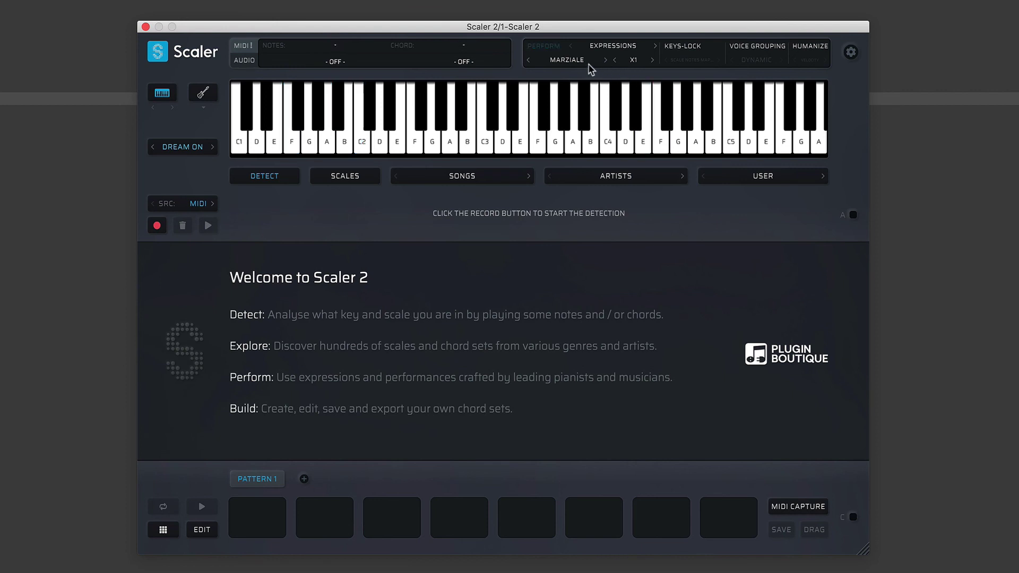
left_click(573, 61)
mouse_move(572, 78)
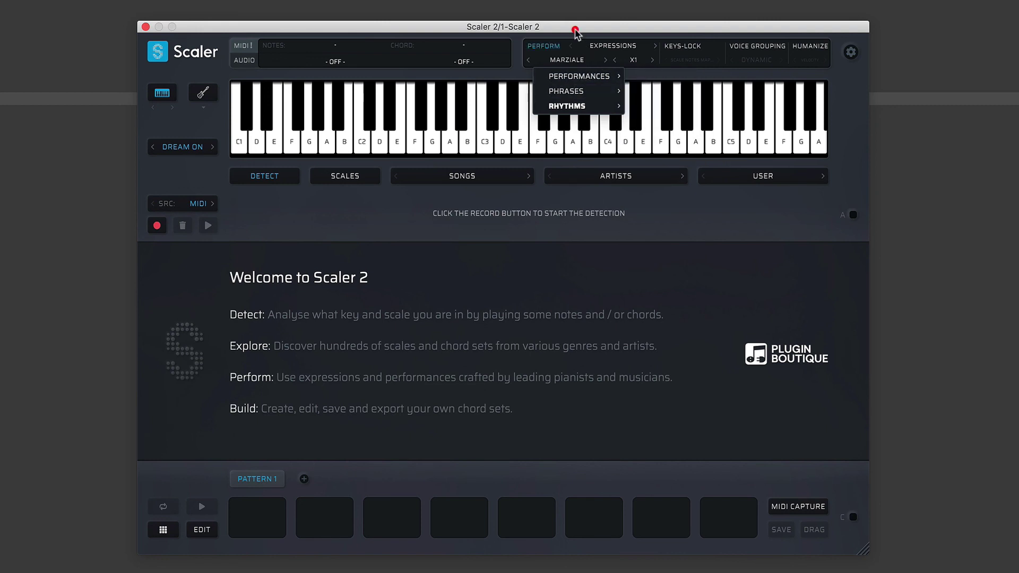
Switch Scaler 2's perform mode to Arpeggio, keeping the Up/Down Repeat pattern.
left_click(611, 44)
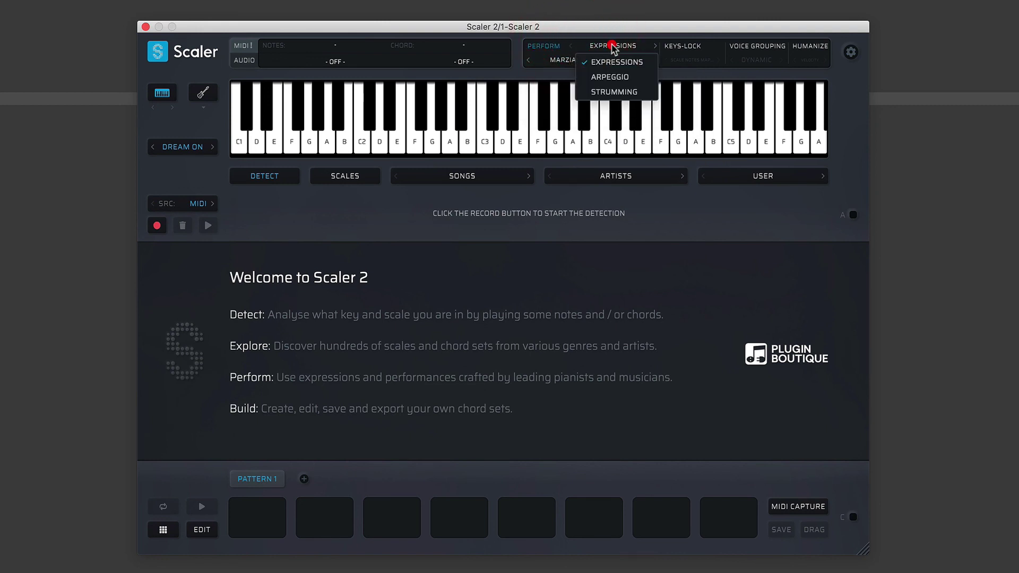
left_click(609, 77)
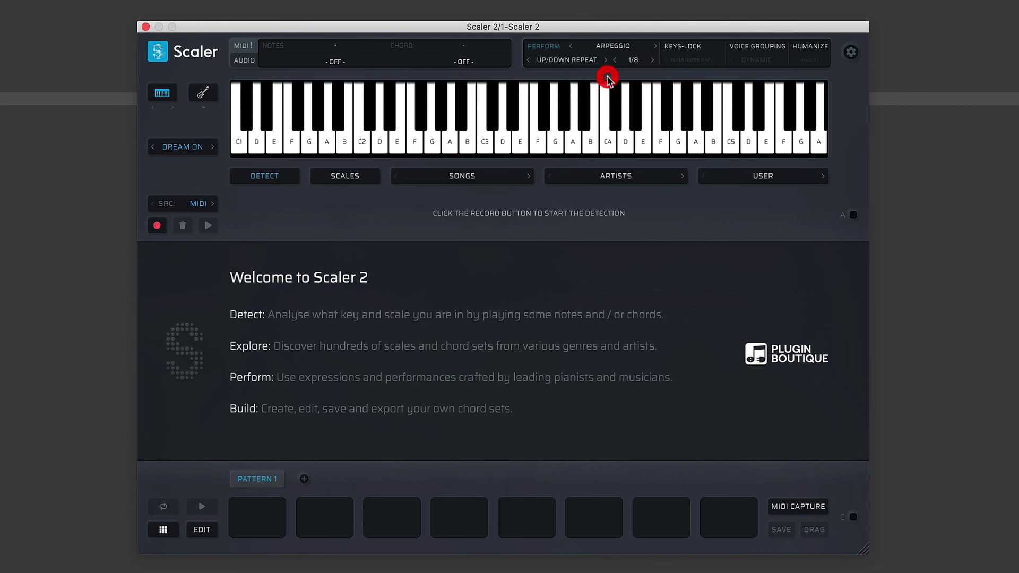
left_click(567, 60)
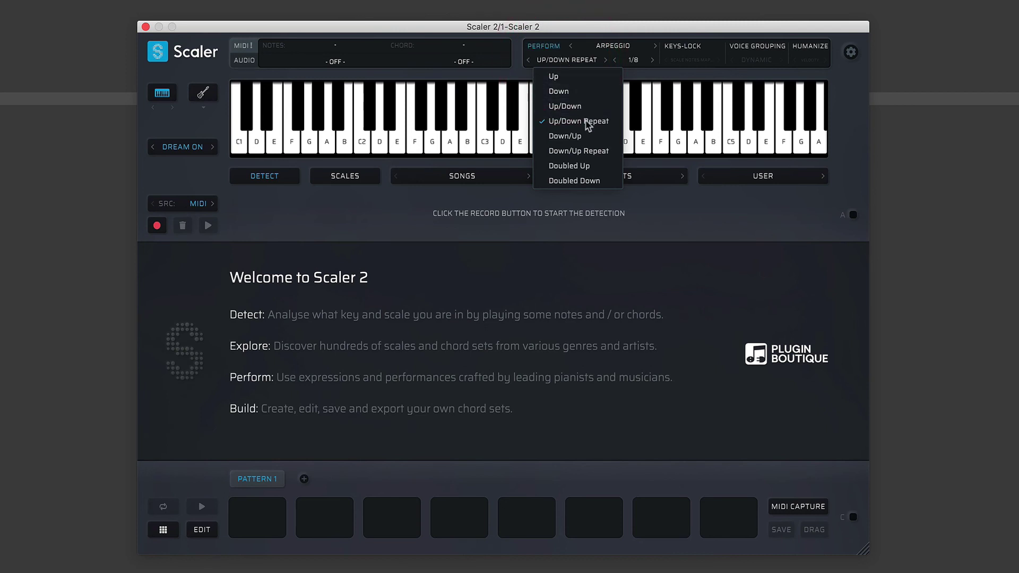
left_click(692, 230)
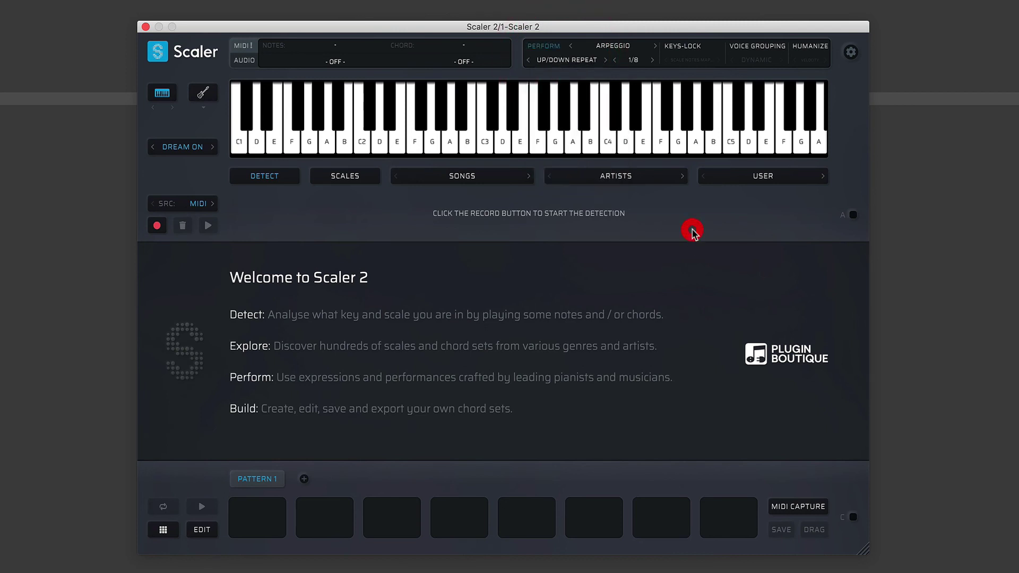
Change the arpeggio rate from 1/8 to 1/16D and choose the Distance sound.
left_click(635, 61)
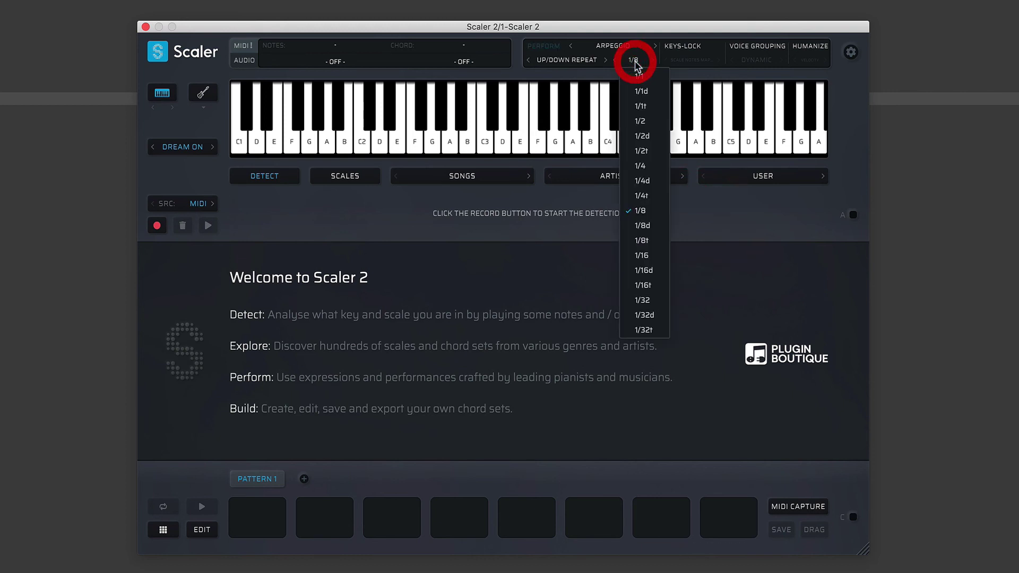
left_click(678, 71)
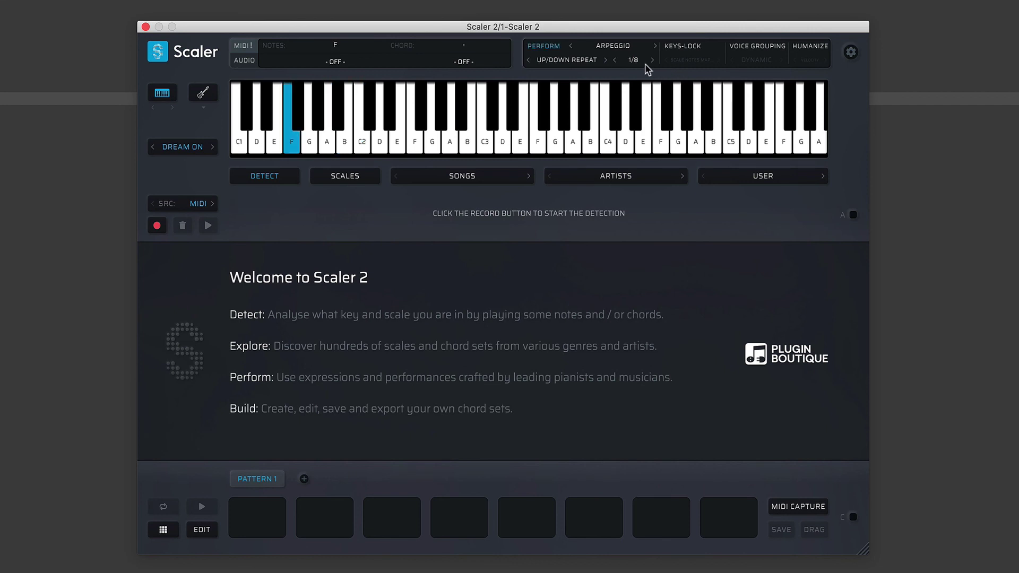
left_click(631, 62)
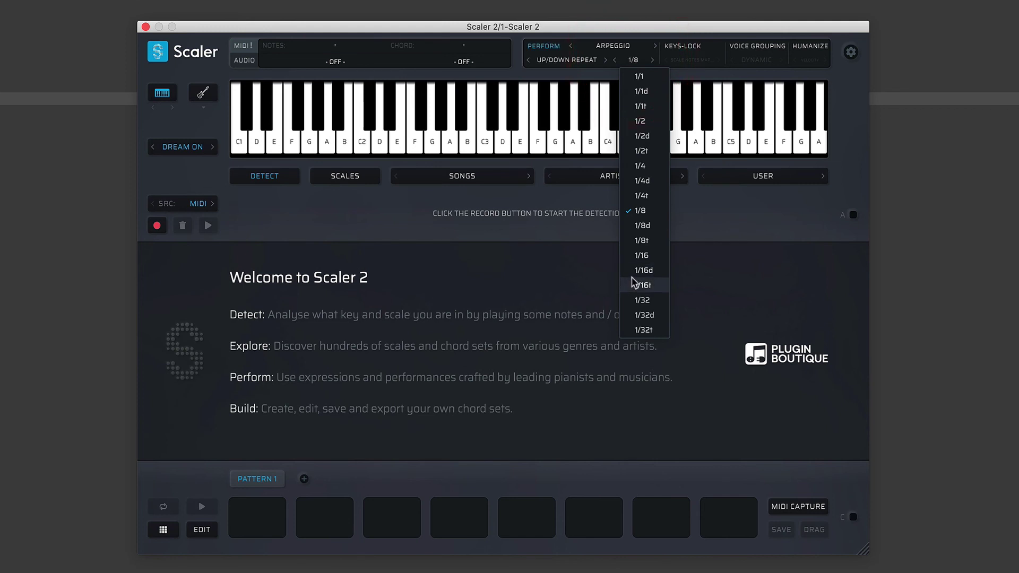
left_click(643, 270)
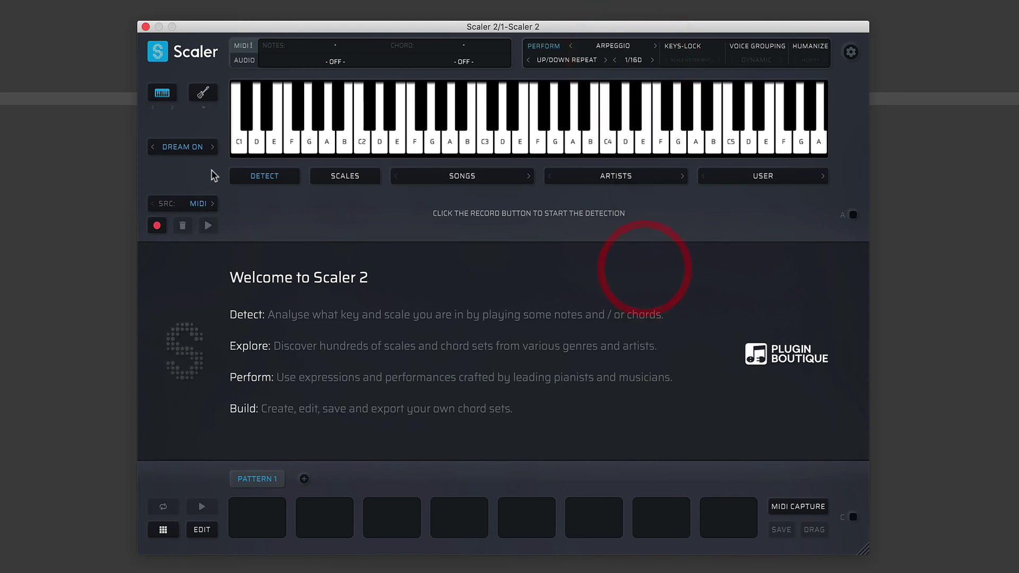
left_click(188, 149)
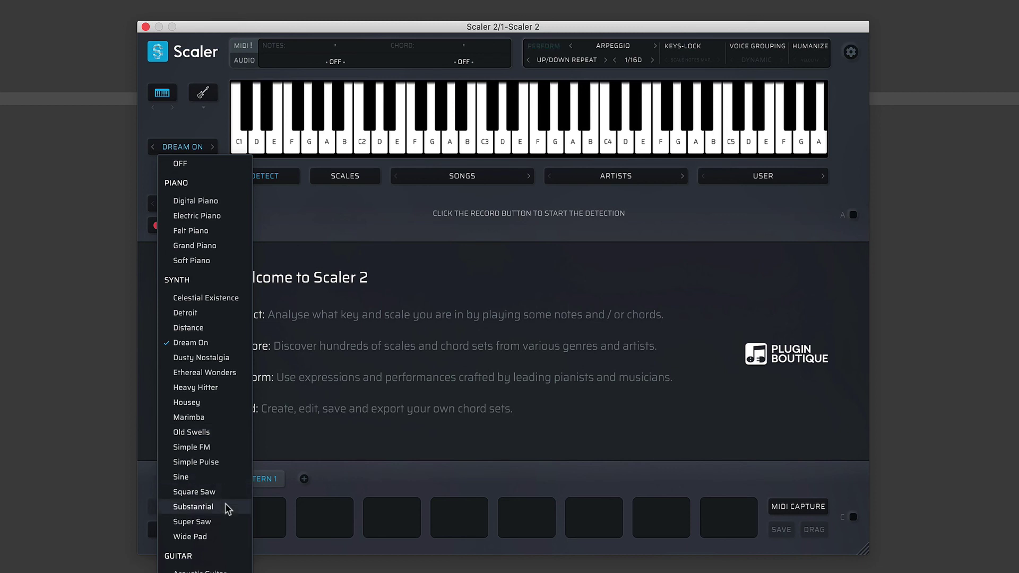
left_click(221, 326)
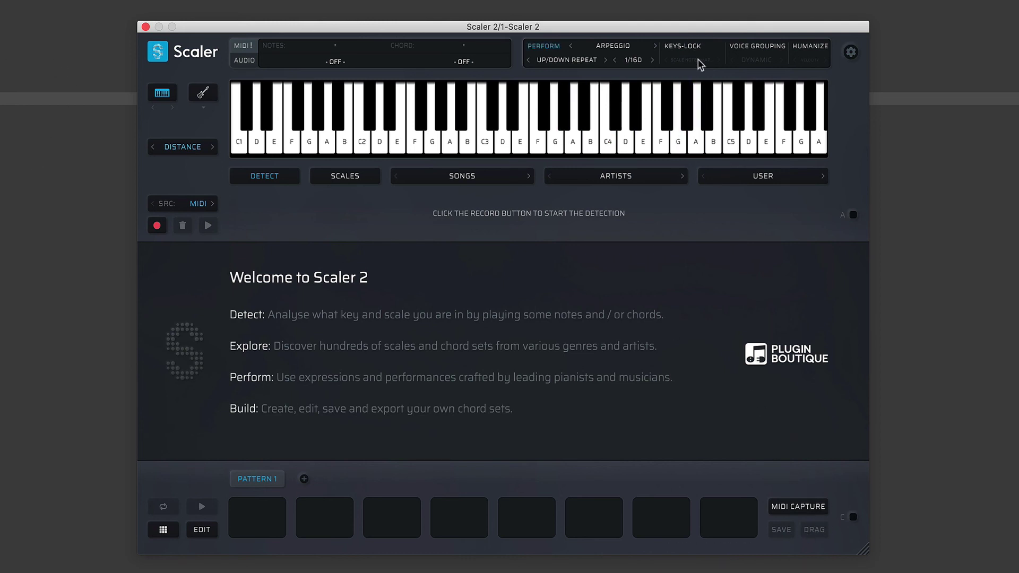
Turn PERFORM off and switch to Strumming, keeping Alternate direction and Medium speed.
left_click(580, 50)
left_click(603, 48)
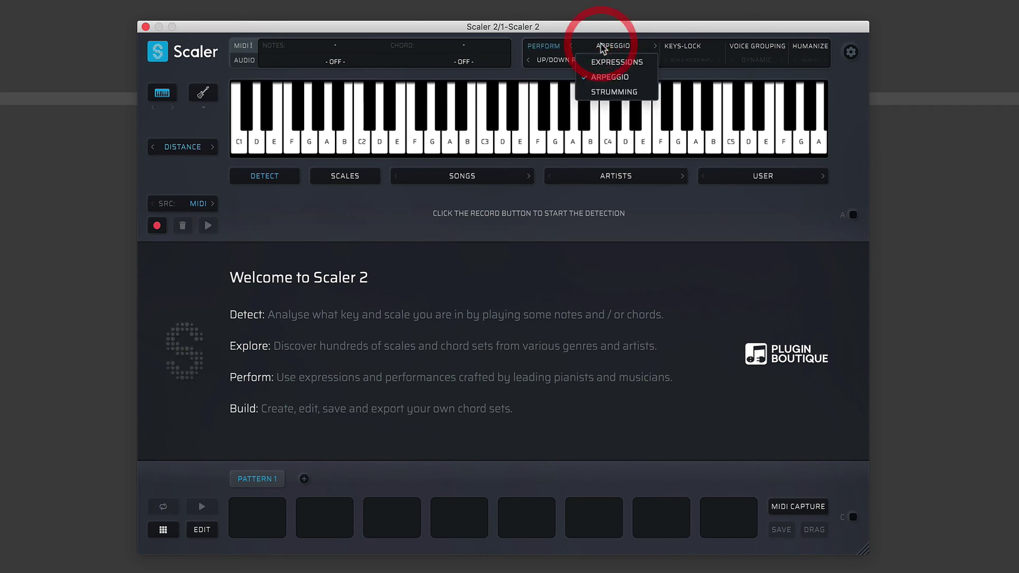
left_click(603, 92)
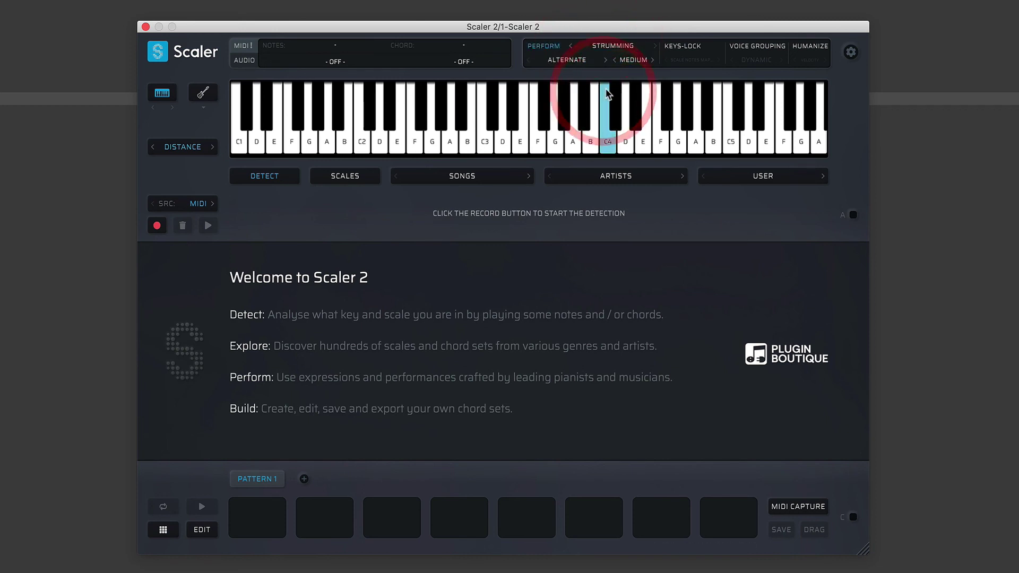
left_click(567, 59)
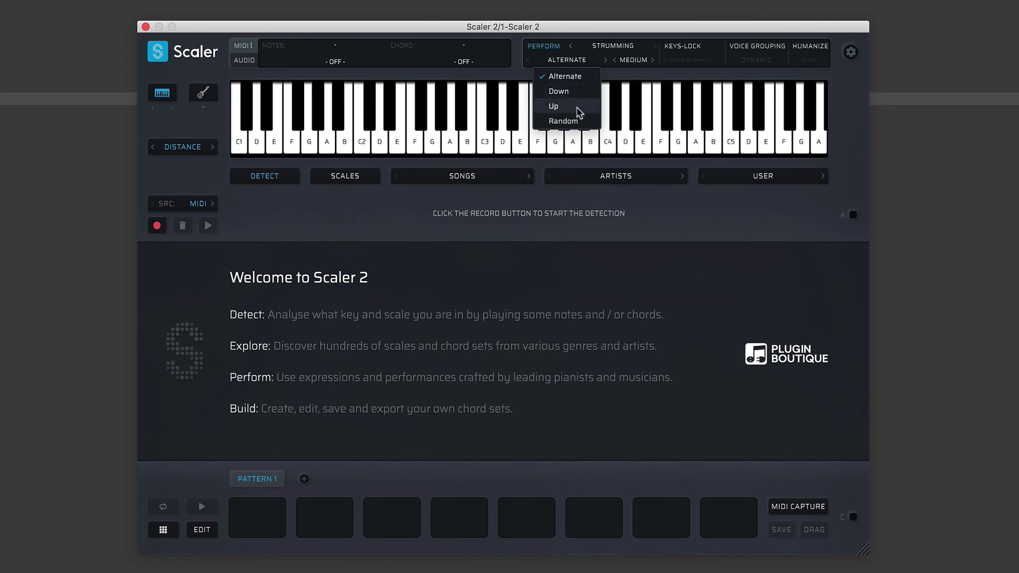
left_click(705, 203)
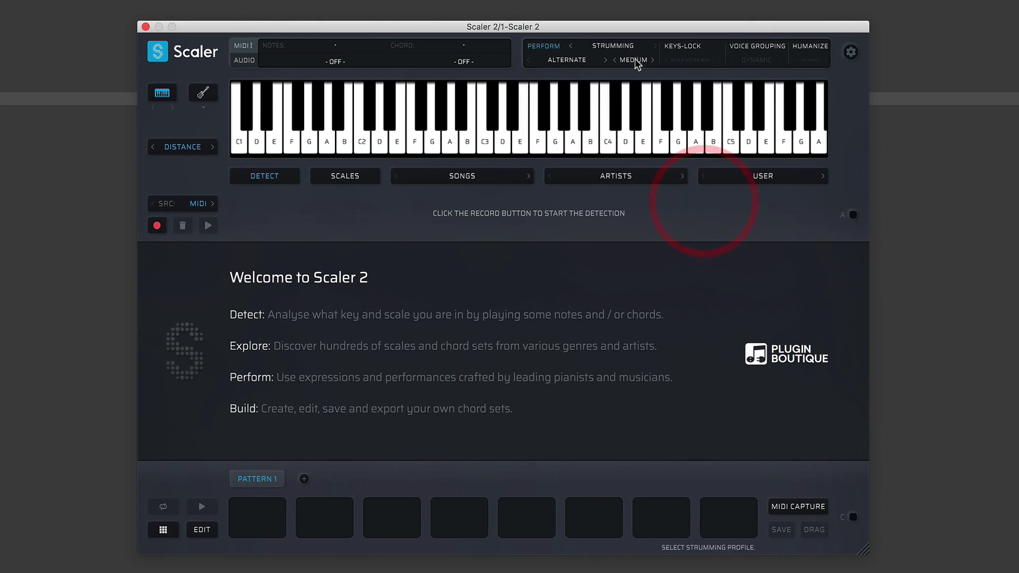
left_click(635, 58)
left_click(733, 229)
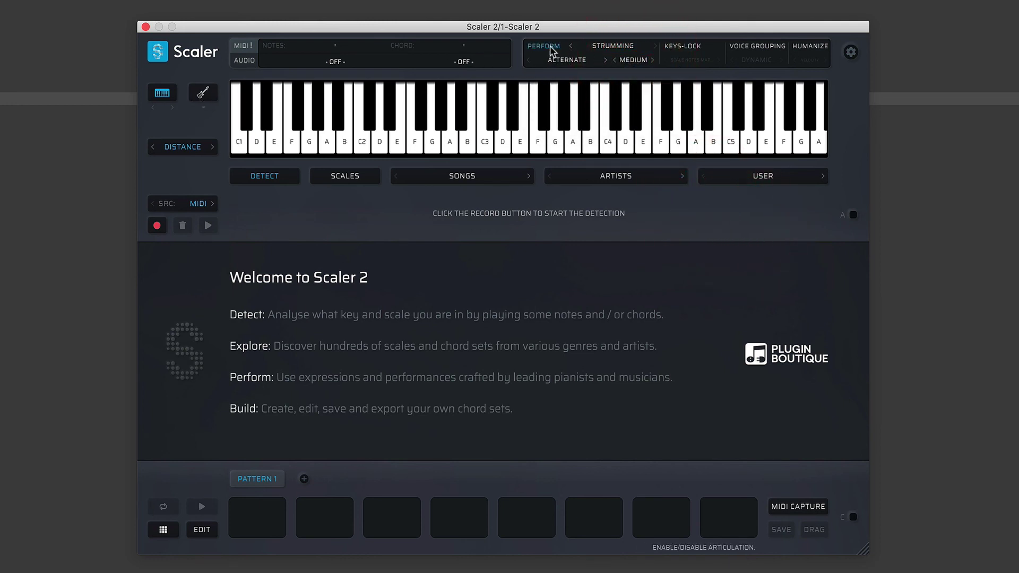
Return the perform mode to Expressions with PERFORM toggled off.
left_click(601, 48)
left_click(603, 57)
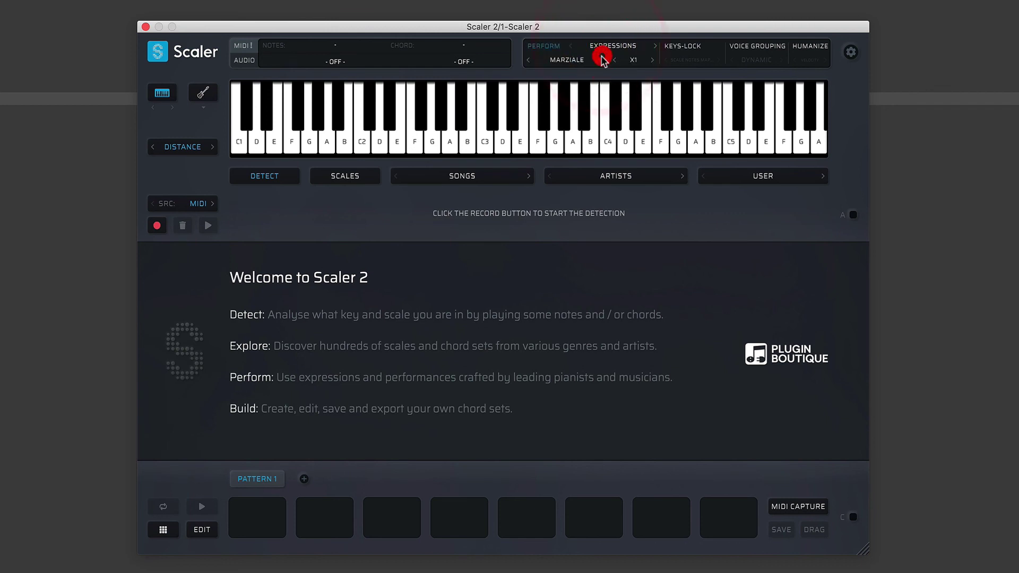
left_click(558, 48)
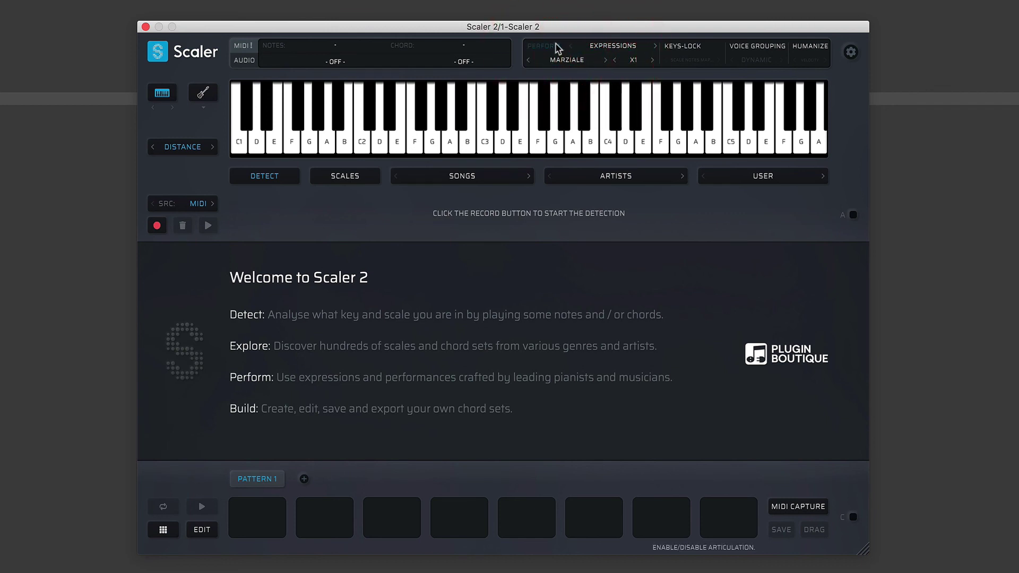